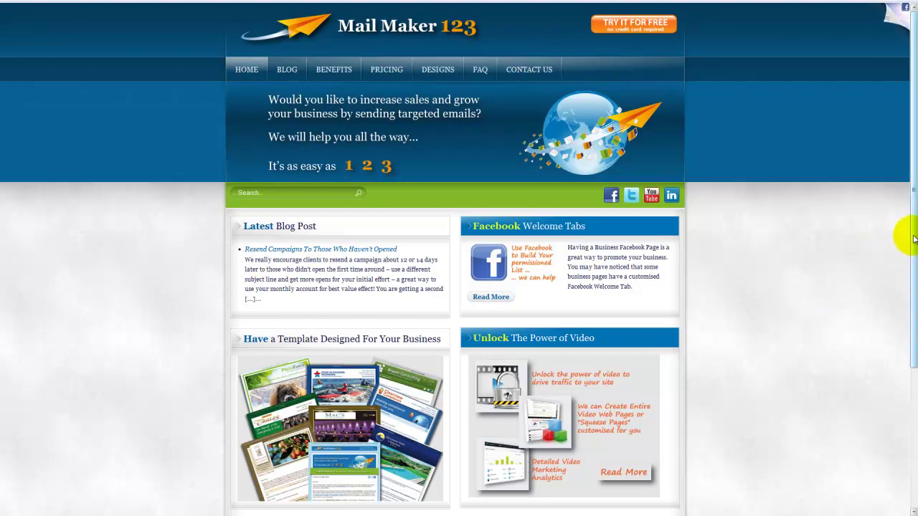
# Scroll down to the Email Marketing Login box and start entering the account username
pyautogui.moveTo(913, 240); pyautogui.dragTo(907, 395)
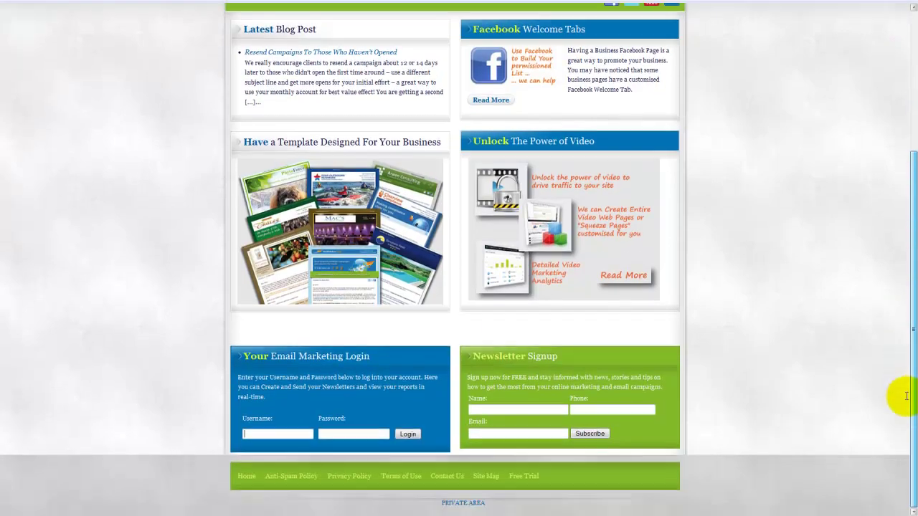
pyautogui.click(277, 434)
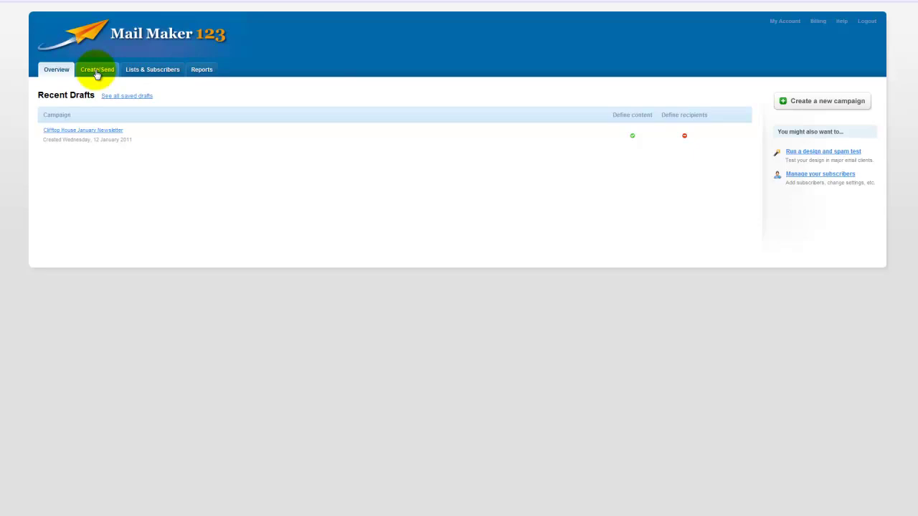
# Create a new campaign named 'June Newsletter'
pyautogui.click(97, 71)
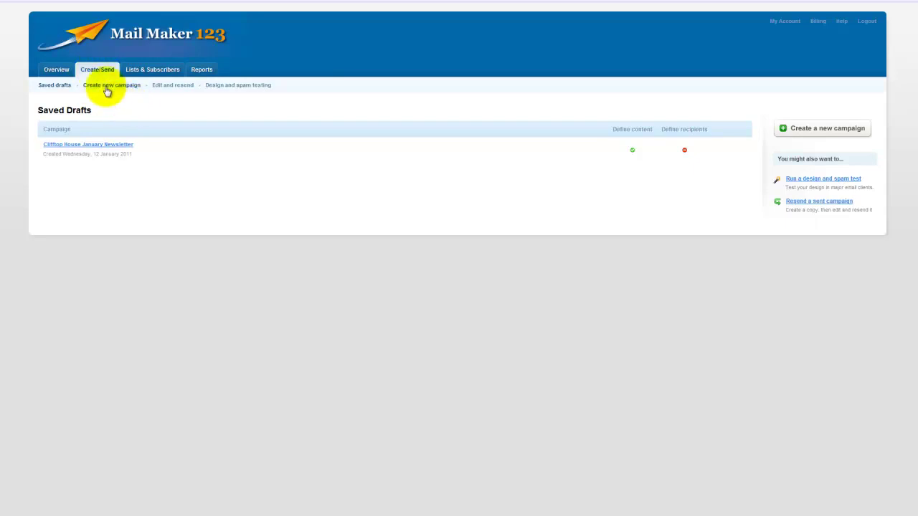
pyautogui.click(107, 89)
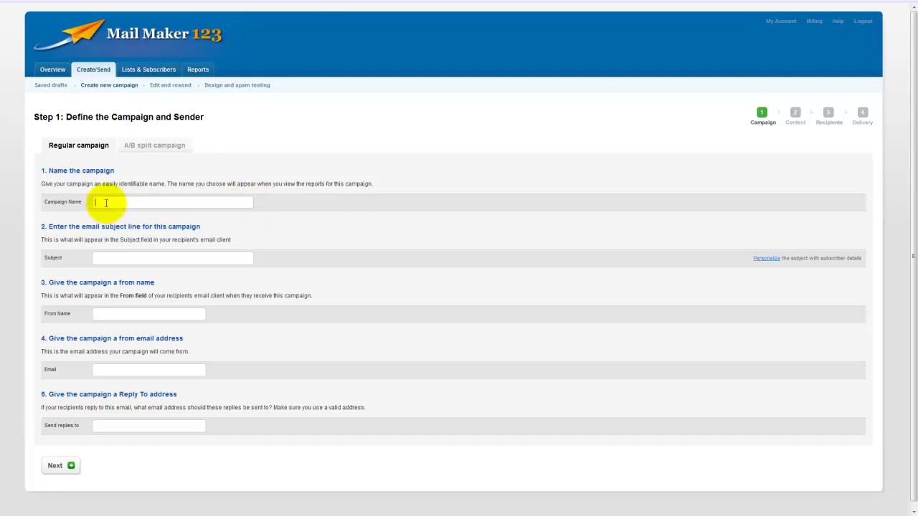
pyautogui.write('June Newsletter')
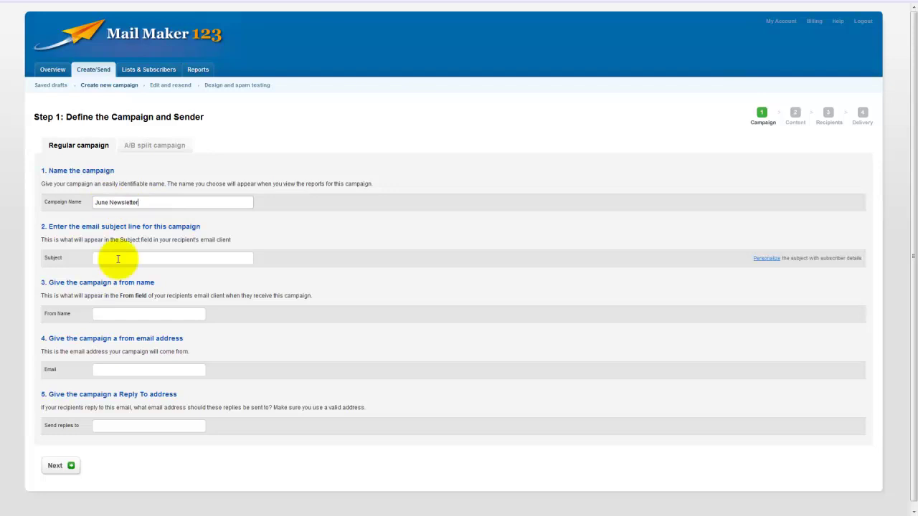
# Set the campaign subject line to 'Holiday Ideas in Kenmare'
pyautogui.click(118, 259)
pyautogui.write('June Newsletter')
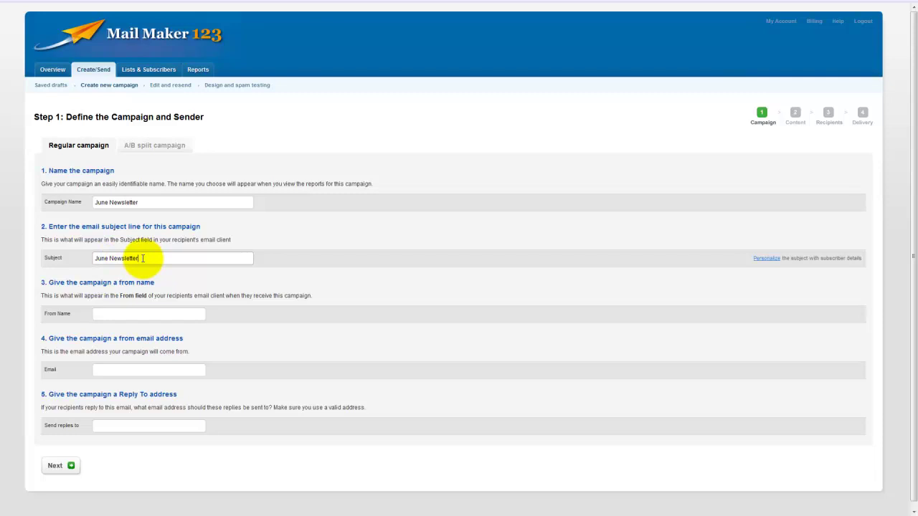
pyautogui.moveTo(142, 258); pyautogui.dragTo(93, 258)
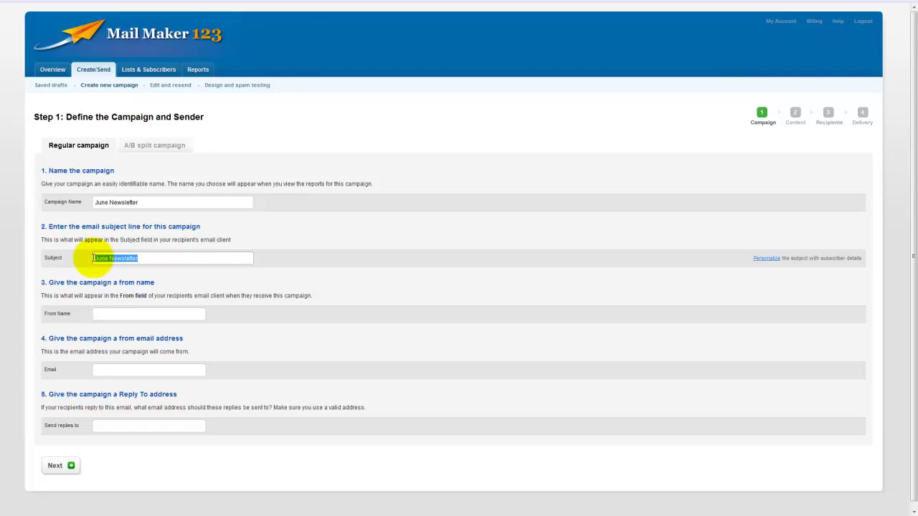
pyautogui.press('Delete')
pyautogui.write('Holiday Ideas in Keb')
pyautogui.press('BackSpace')
pyautogui.write('nmare')
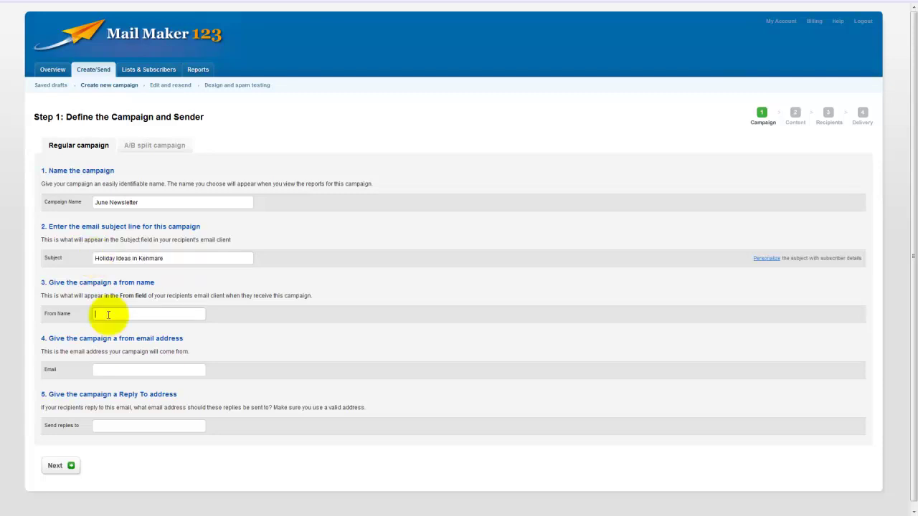
# Enter sender name 'Clifftop House, Kenmare, Co. Kerry' plus the sender and reply-to e-mail addresses, then continue
pyautogui.click(203, 316)
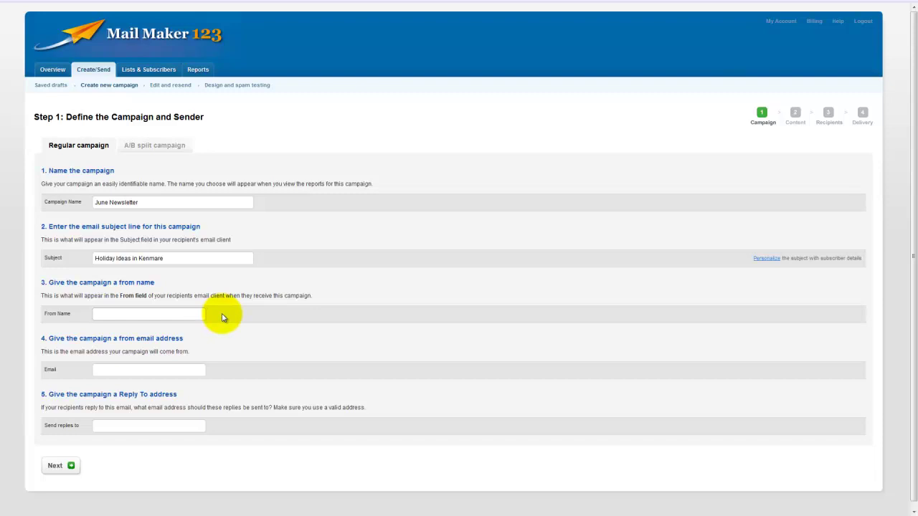
pyautogui.write('Clifftop House, Kenmare, Co. Kerry')
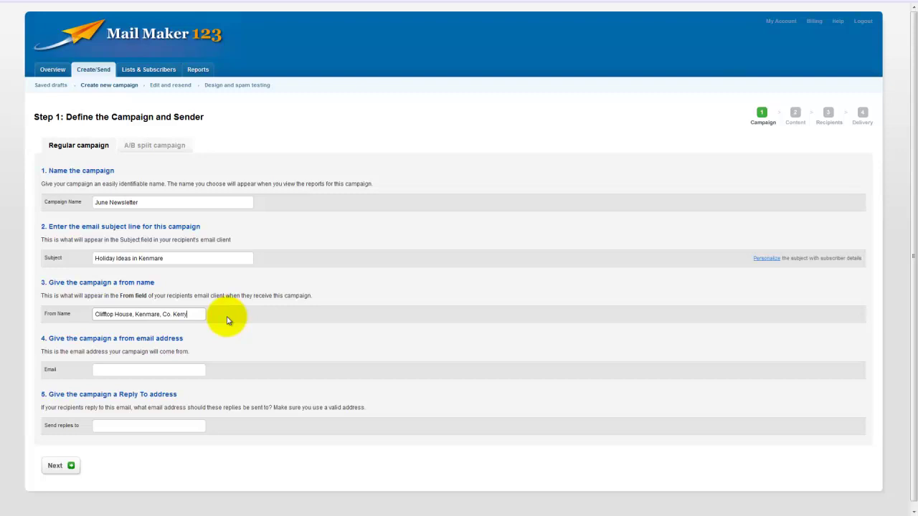
pyautogui.click(117, 371)
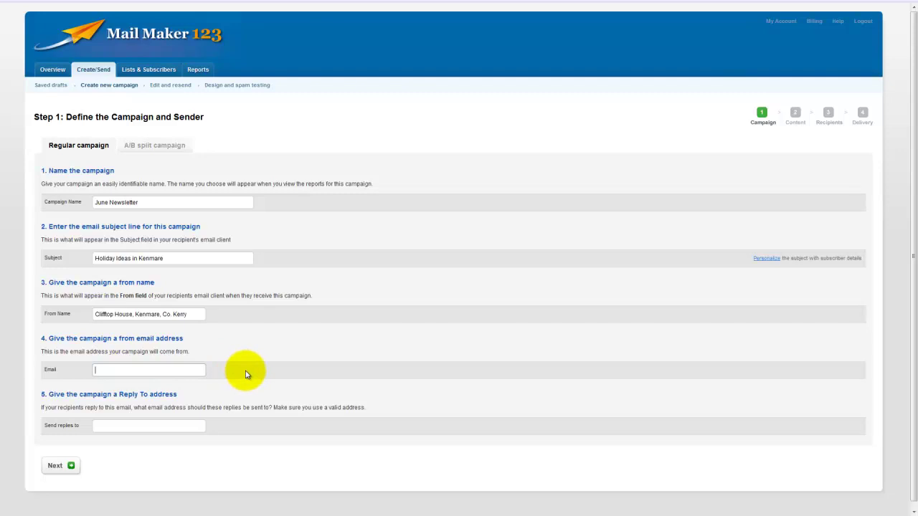
pyautogui.hotkey('ctrl', 'v')
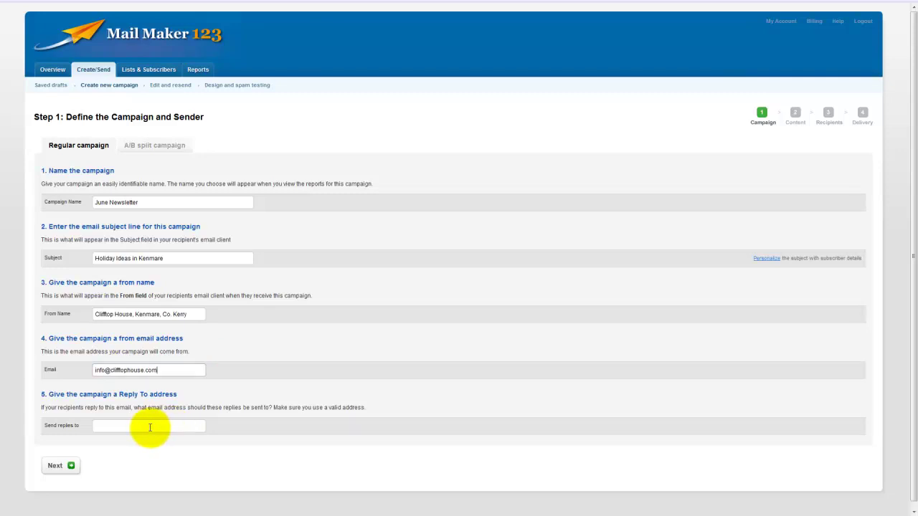
pyautogui.click(149, 428)
pyautogui.hotkey('ctrl', 'v')
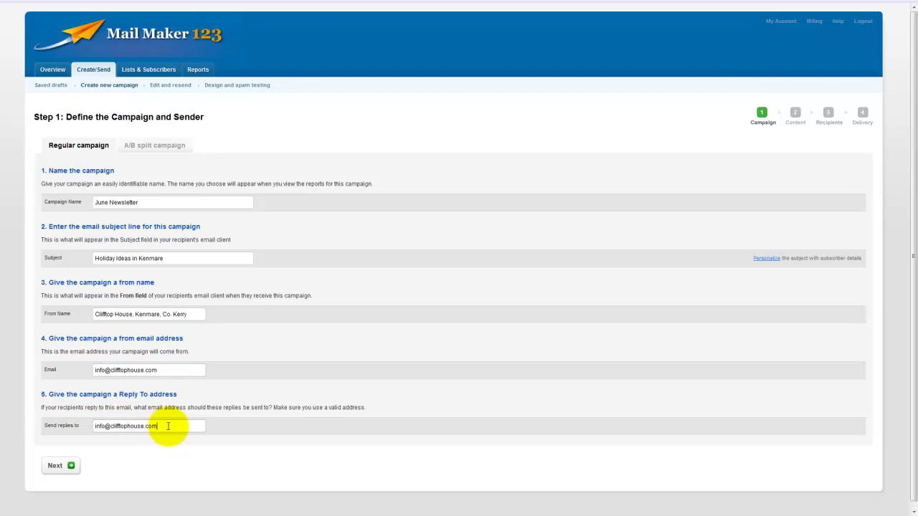
pyautogui.click(55, 466)
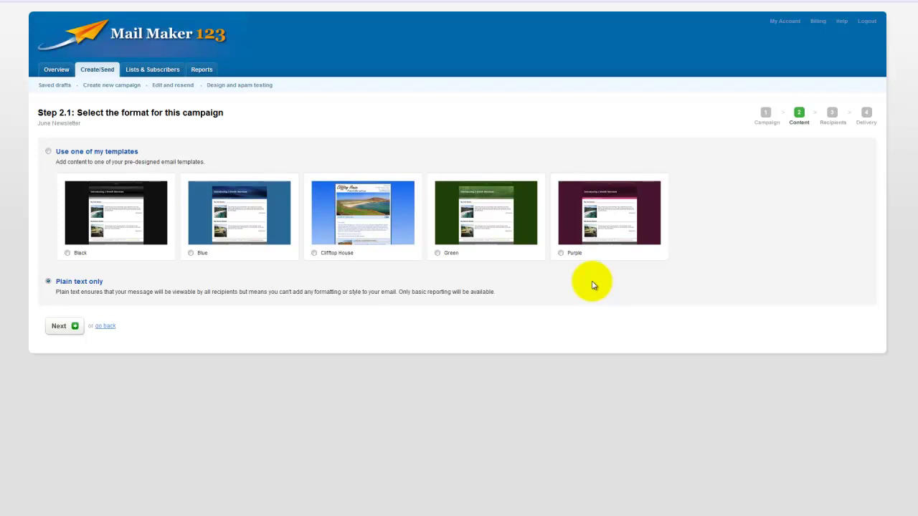
# Choose the Clifftop House template from my templates and continue to editing it
pyautogui.click(314, 254)
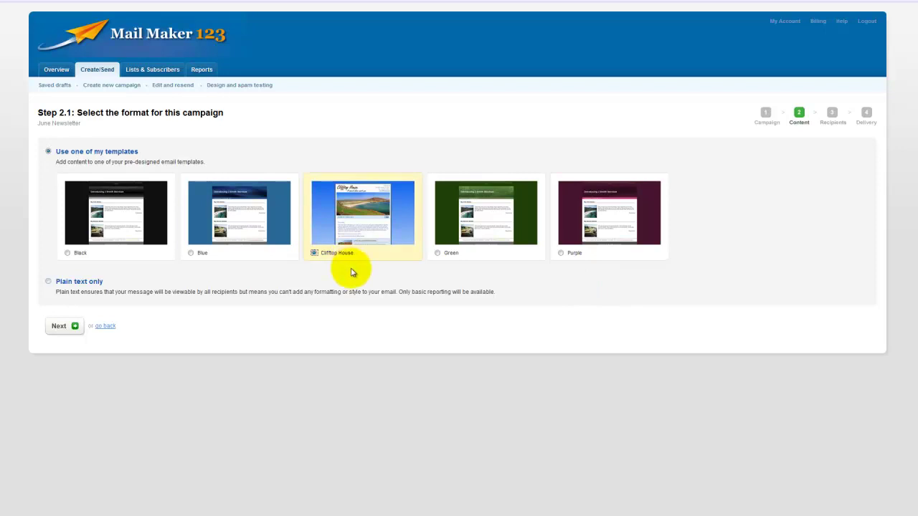
pyautogui.click(58, 329)
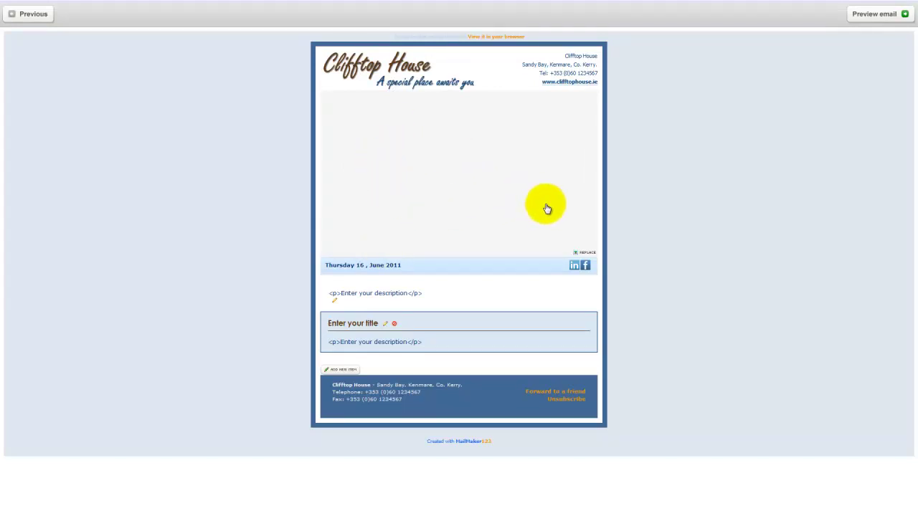
# Replace the header image with an uploaded coastal beach landscape photo and save it
pyautogui.click(588, 254)
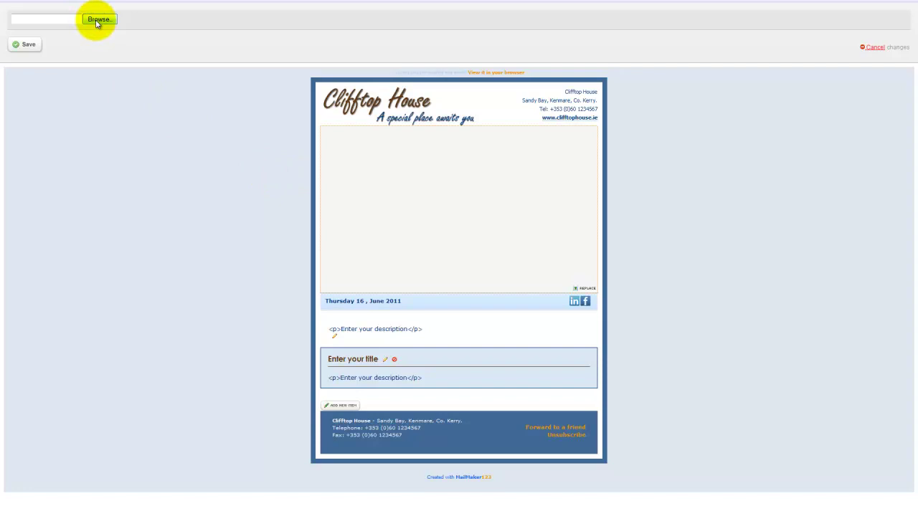
pyautogui.click(98, 22)
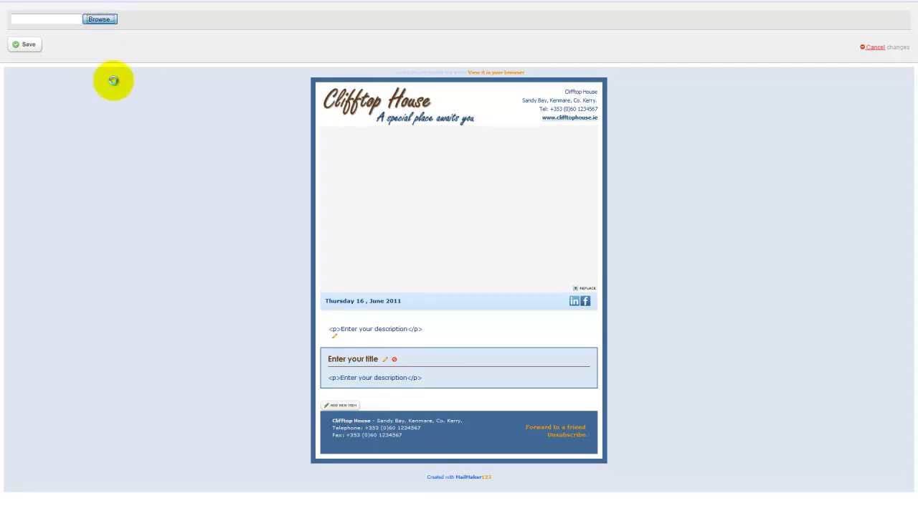
pyautogui.click(33, 47)
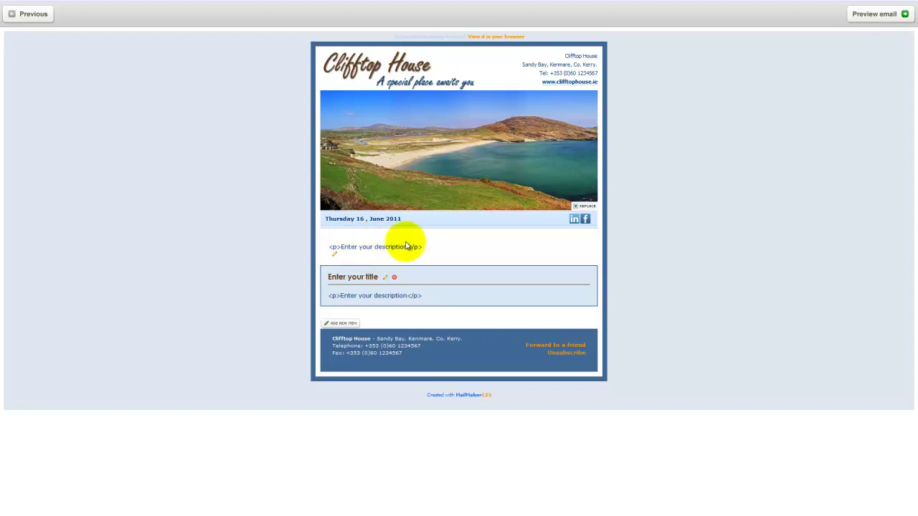
# Swap the intro's placeholder description text for the word 'Dear'
pyautogui.click(334, 252)
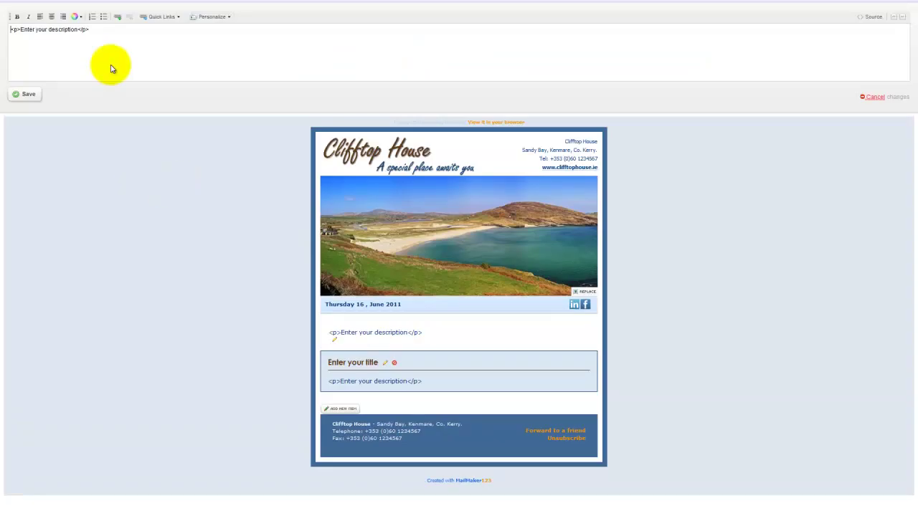
pyautogui.moveTo(90, 32); pyautogui.dragTo(10, 29)
pyautogui.press('BackSpace')
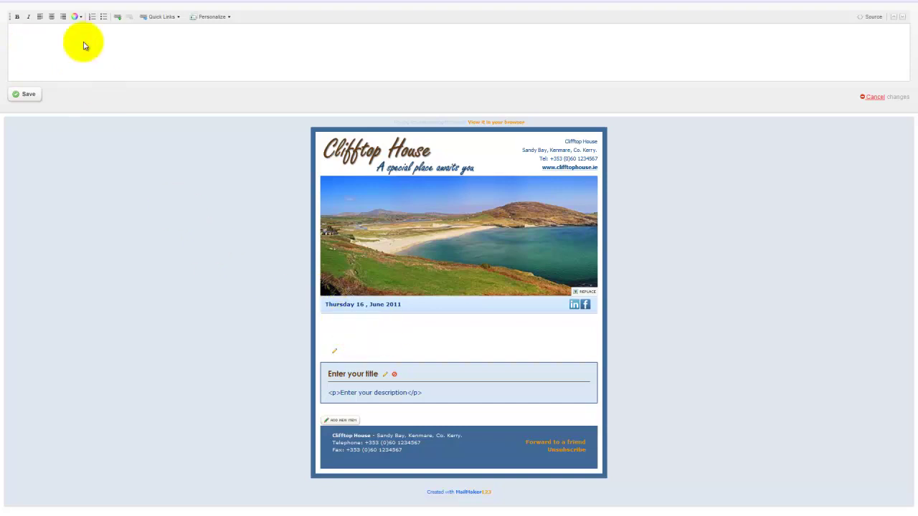
pyautogui.write('Dear')
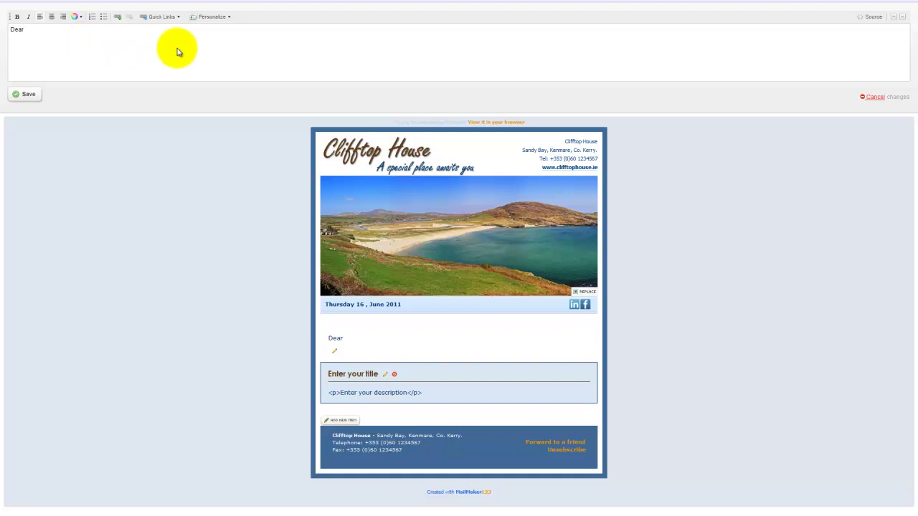
# Insert a first-name tag after 'Dear' with fallback 'Friend', then start a new line below
pyautogui.click(230, 18)
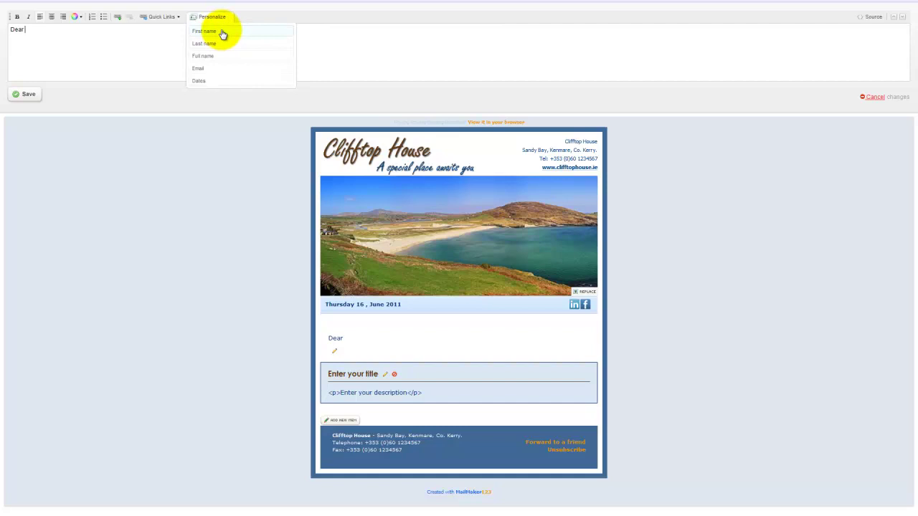
pyautogui.click(222, 33)
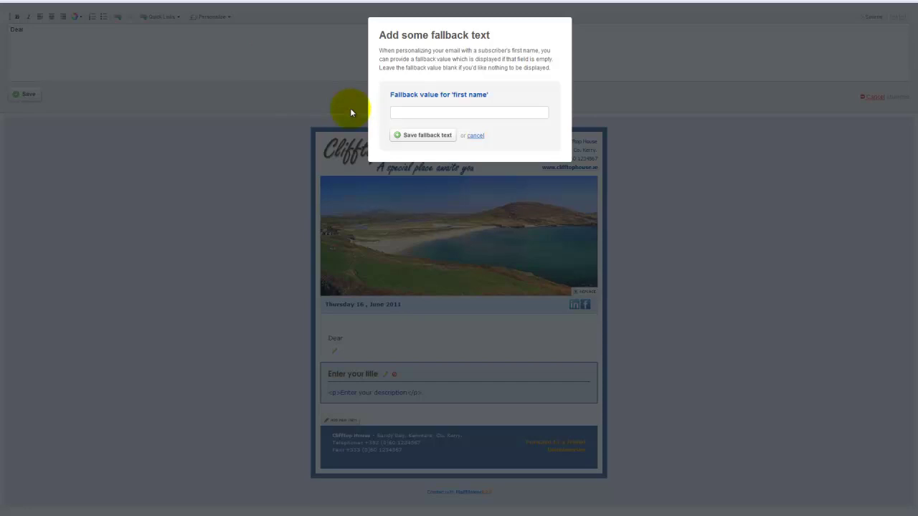
pyautogui.write('riend')
pyautogui.click(425, 139)
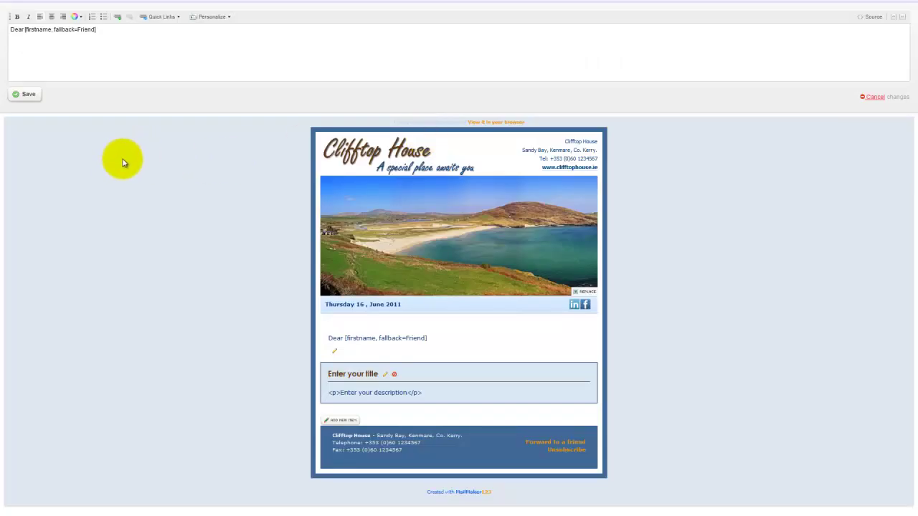
pyautogui.doubleClick(86, 30)
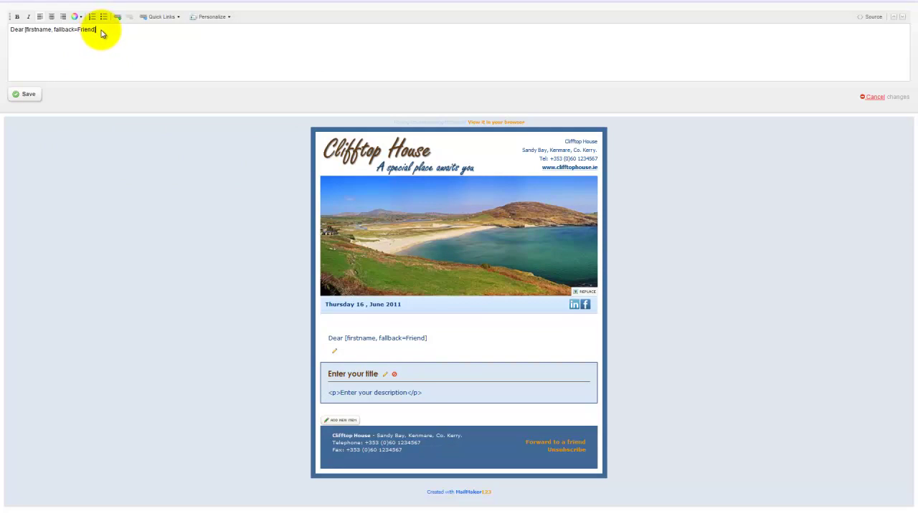
pyautogui.click(101, 32)
pyautogui.press('Return')
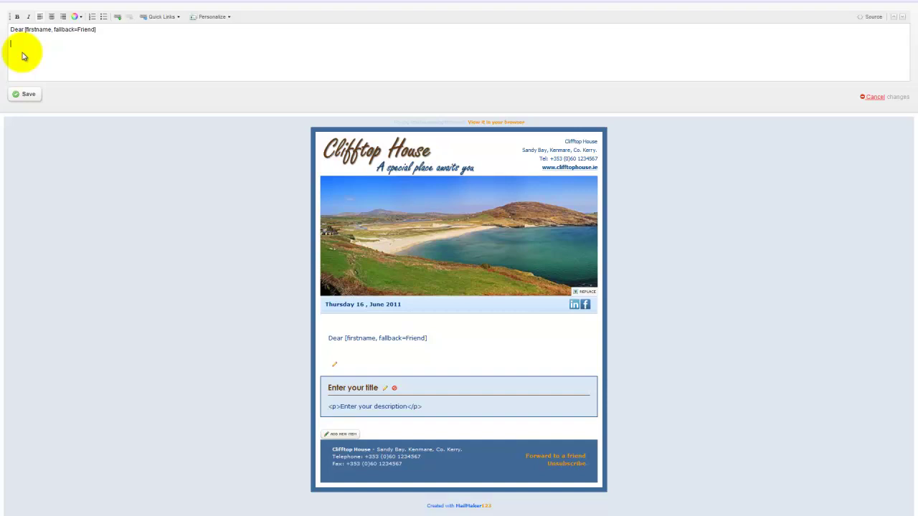
# Paste the Sandy Bay summer letter with its sign-off as plain text on the second line
pyautogui.press('Up')
pyautogui.hotkey('ctrl', 'shift', 'Right')
pyautogui.click(20, 51)
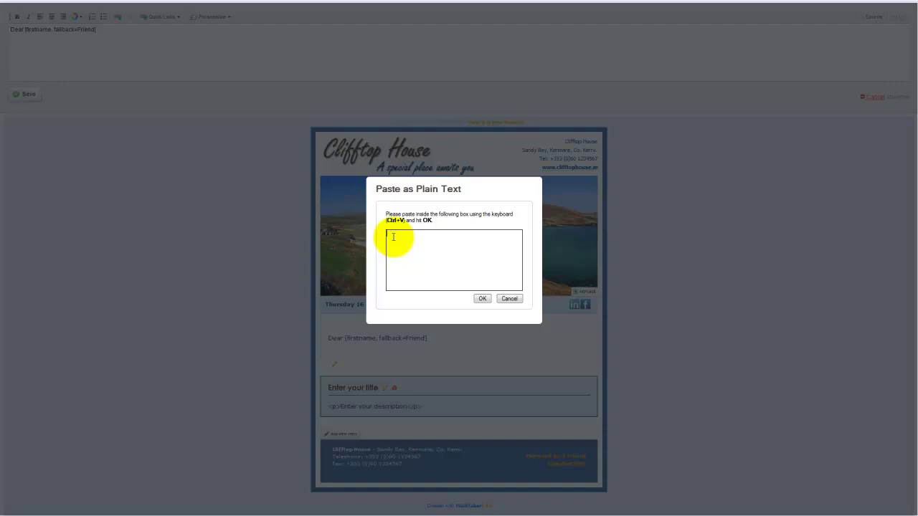
pyautogui.hotkey('ctrl', 'v')
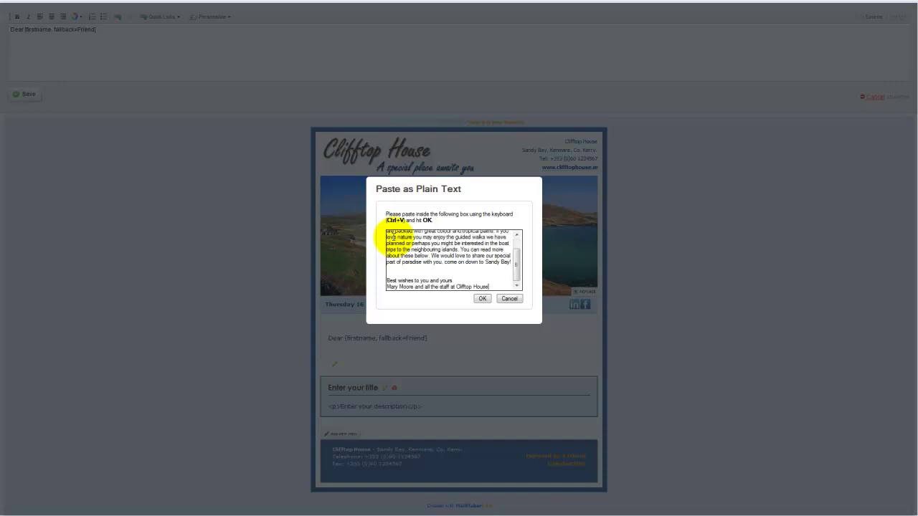
pyautogui.click(483, 299)
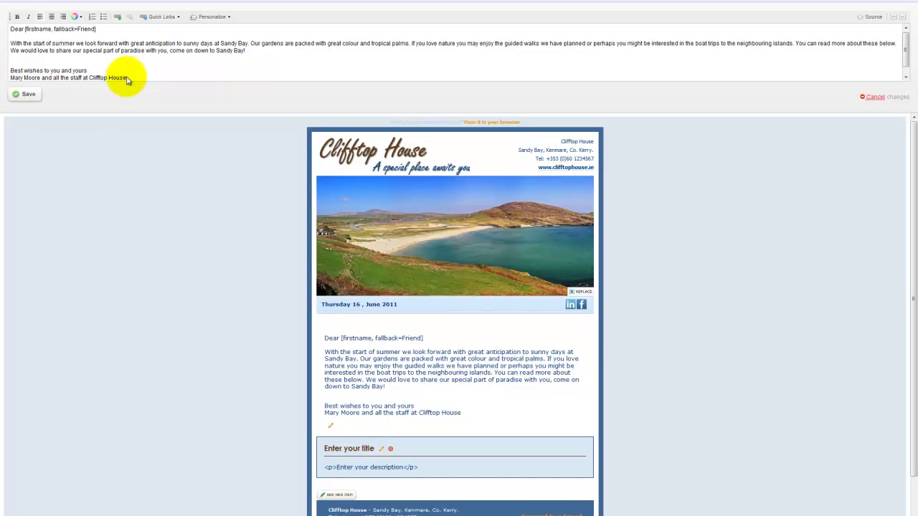
# Make the greeting line and the sign-off line bold
pyautogui.moveTo(95, 29); pyautogui.dragTo(10, 36)
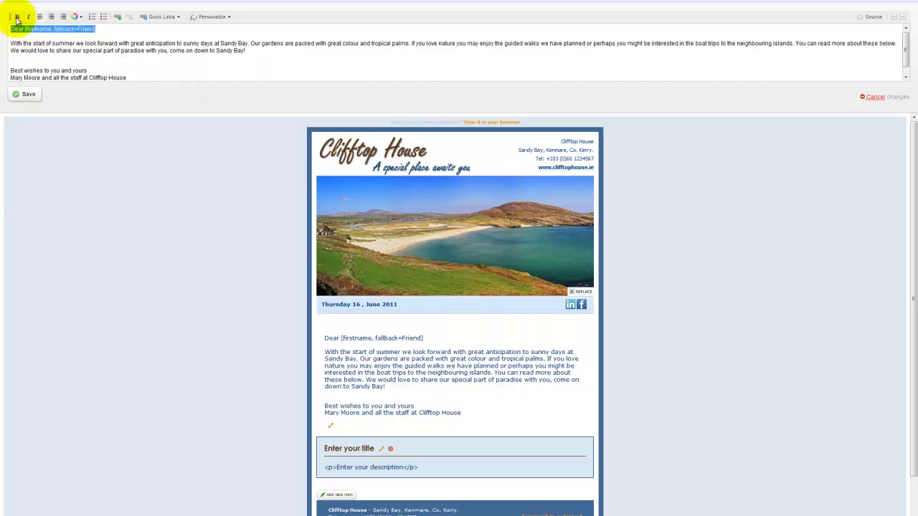
pyautogui.click(17, 17)
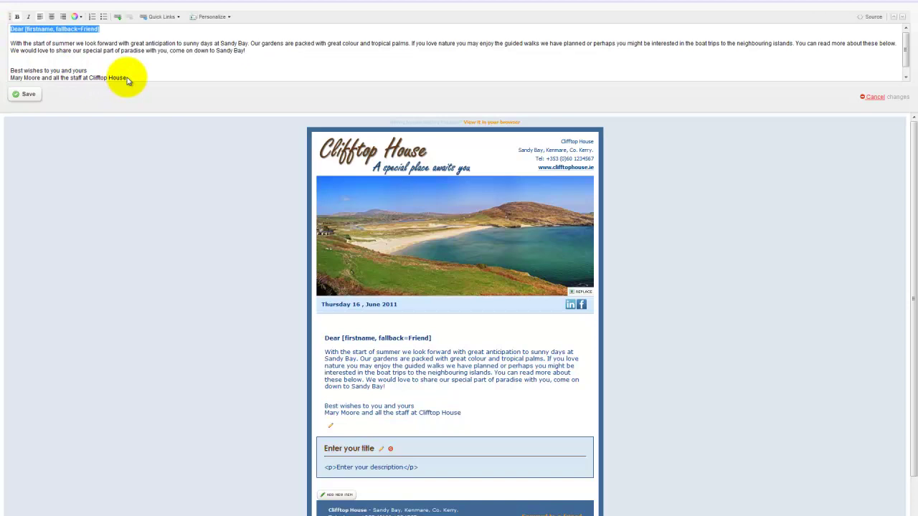
pyautogui.moveTo(127, 78); pyautogui.dragTo(10, 81)
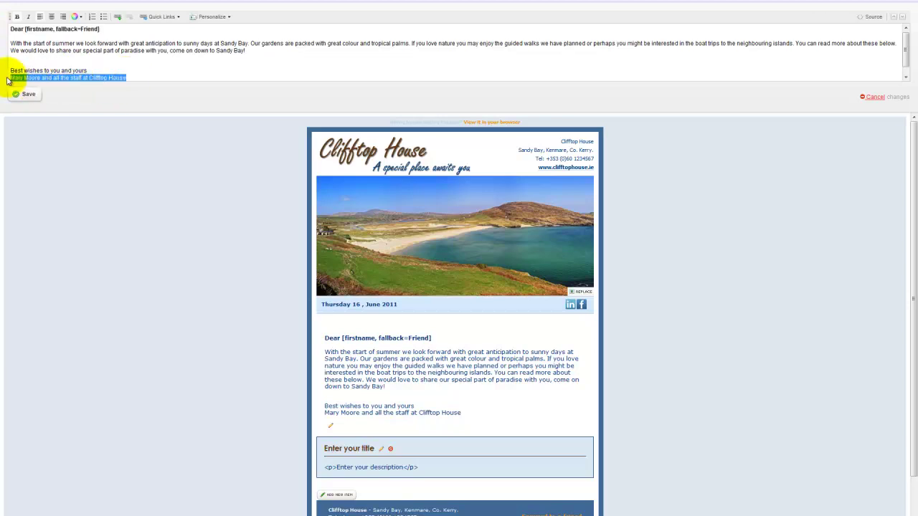
pyautogui.click(17, 17)
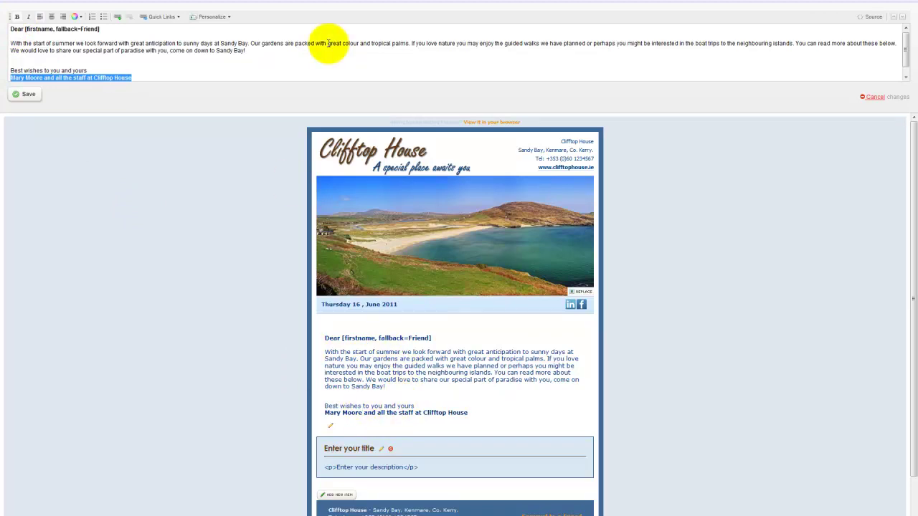
# Format 'great colour and tropical palms' as bold red text
pyautogui.moveTo(328, 43); pyautogui.dragTo(409, 44)
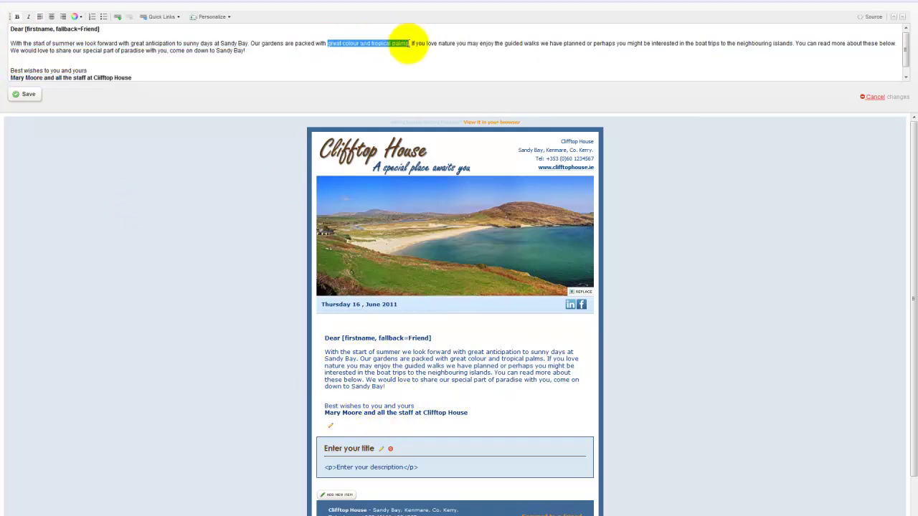
pyautogui.click(16, 16)
pyautogui.click(83, 18)
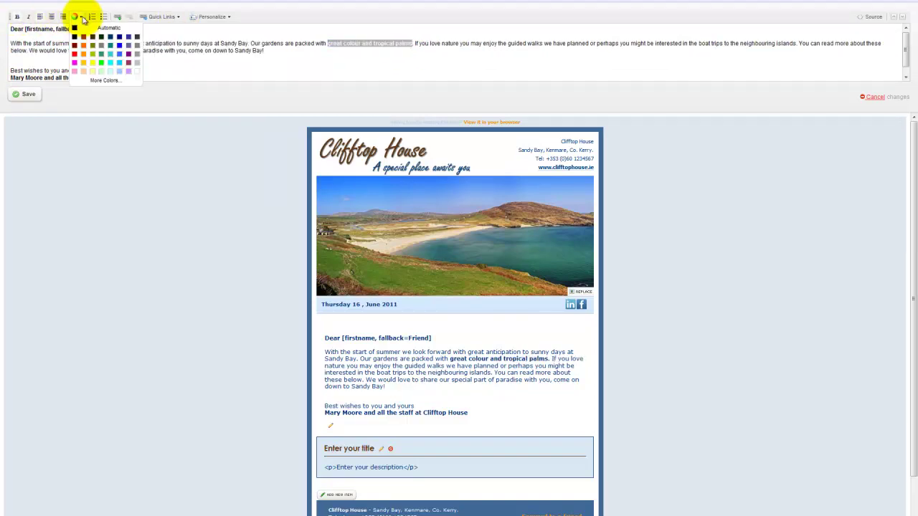
pyautogui.click(74, 54)
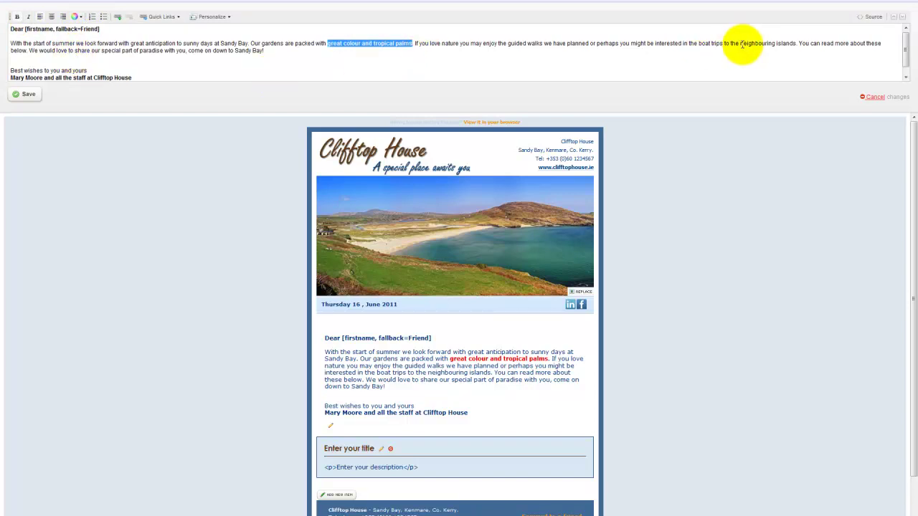
pyautogui.moveTo(740, 43); pyautogui.dragTo(795, 44)
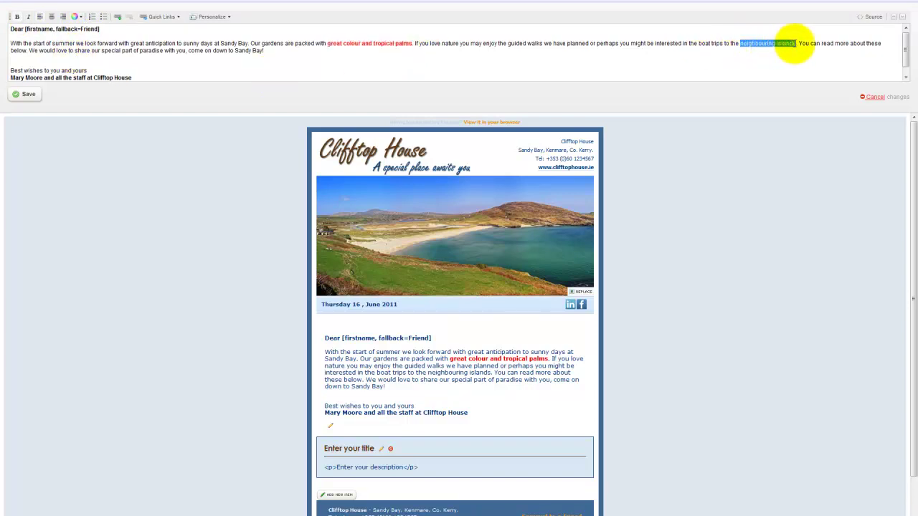
pyautogui.click(119, 20)
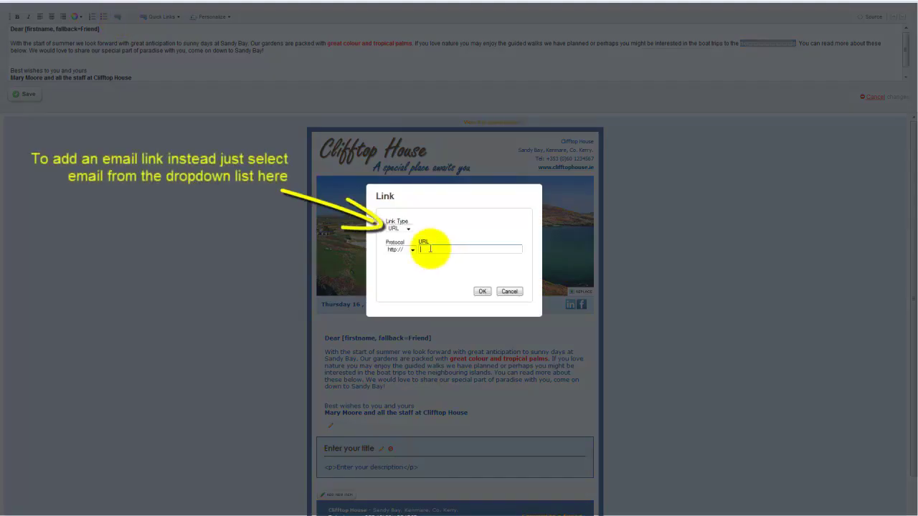
pyautogui.write('www.clifftophouse.com')
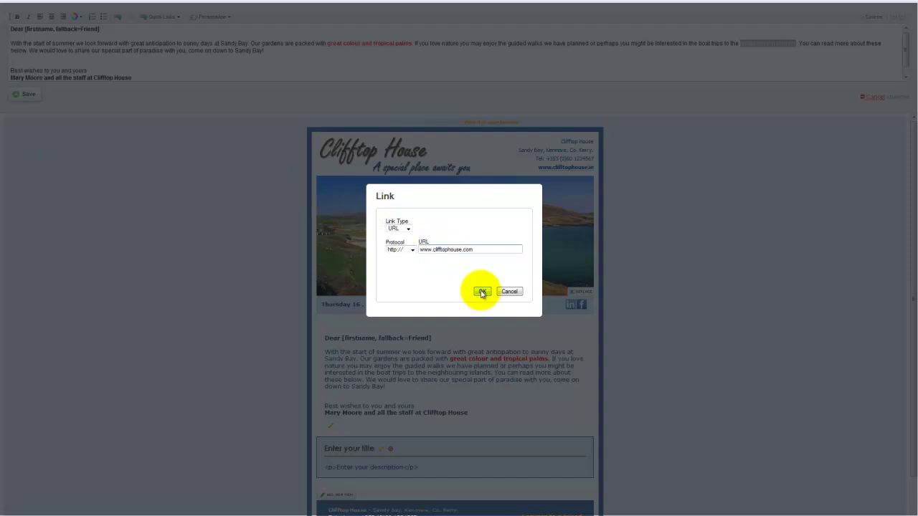
pyautogui.click(482, 292)
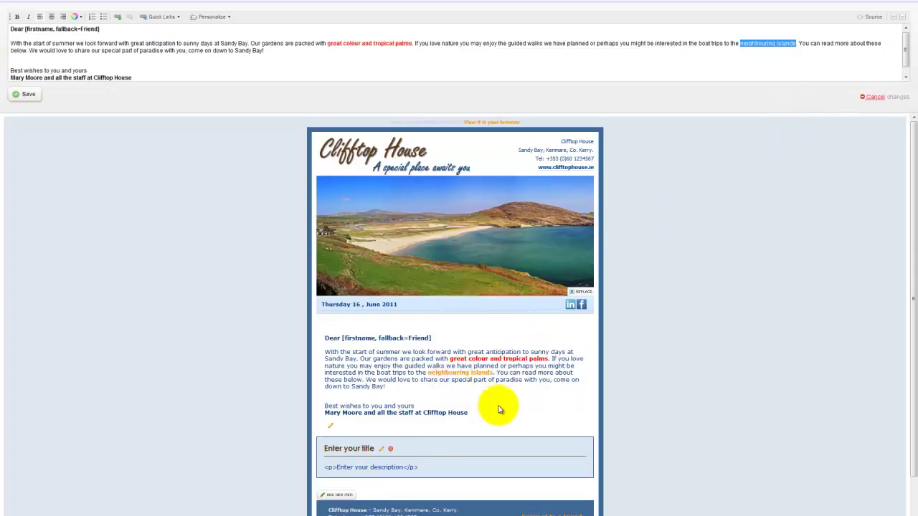
pyautogui.click(422, 435)
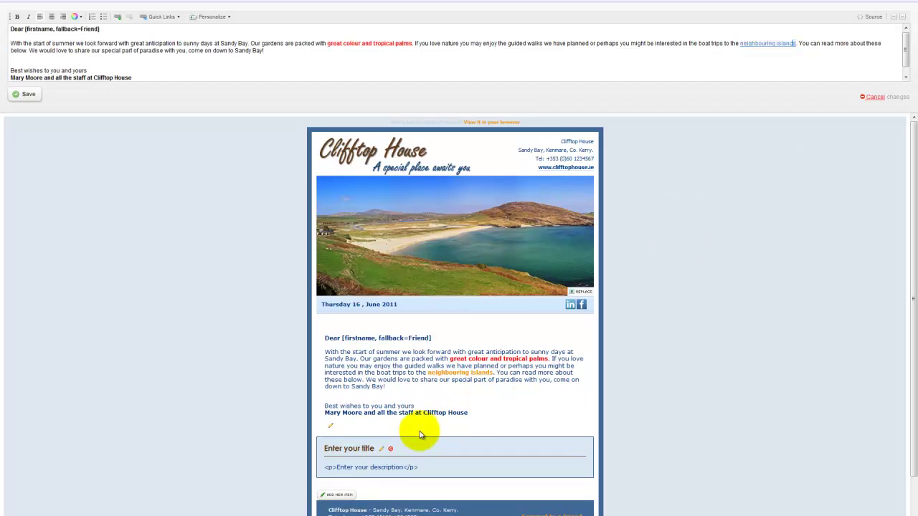
# Save the intro, then replace the article's placeholder with the pasted Sandy Island boat-trip passage
pyautogui.click(28, 95)
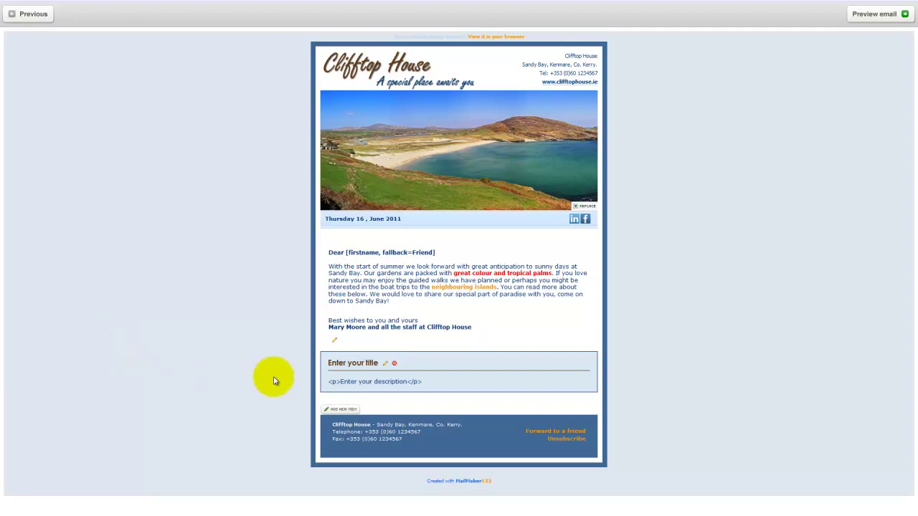
pyautogui.click(385, 365)
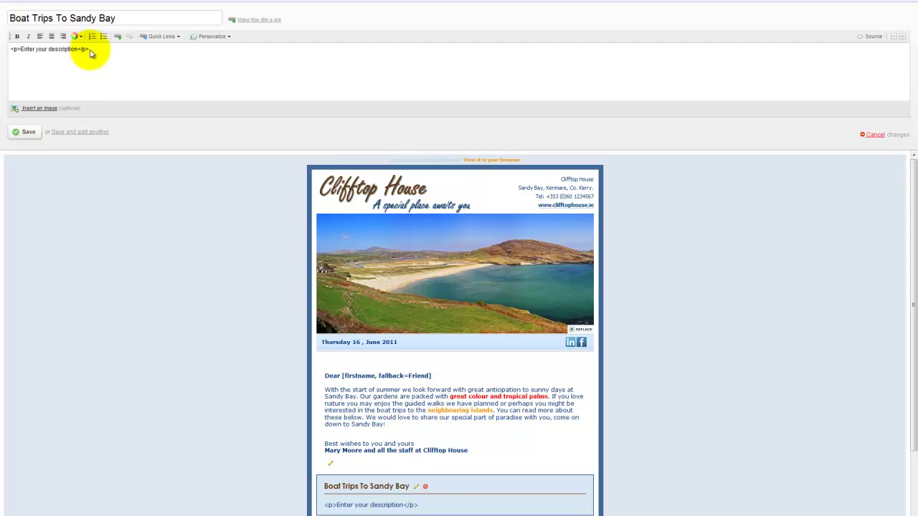
pyautogui.moveTo(90, 50); pyautogui.dragTo(10, 56)
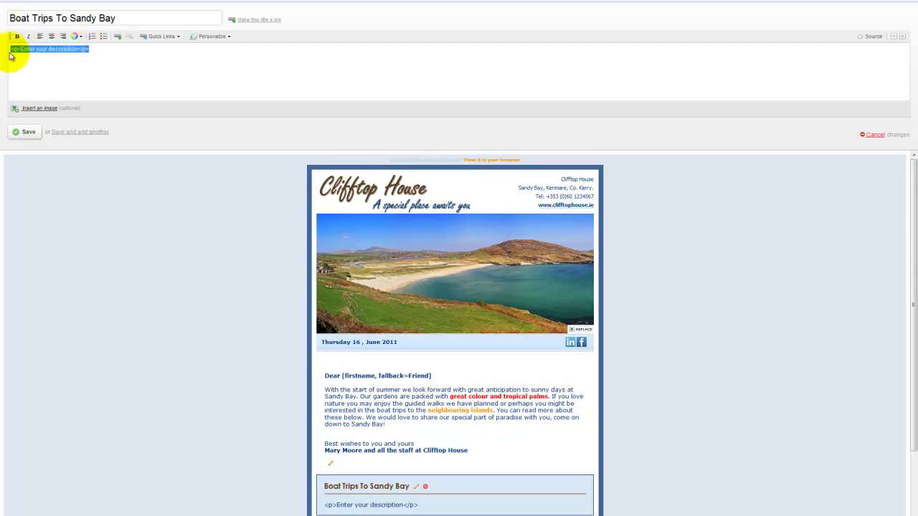
pyautogui.press('BackSpace')
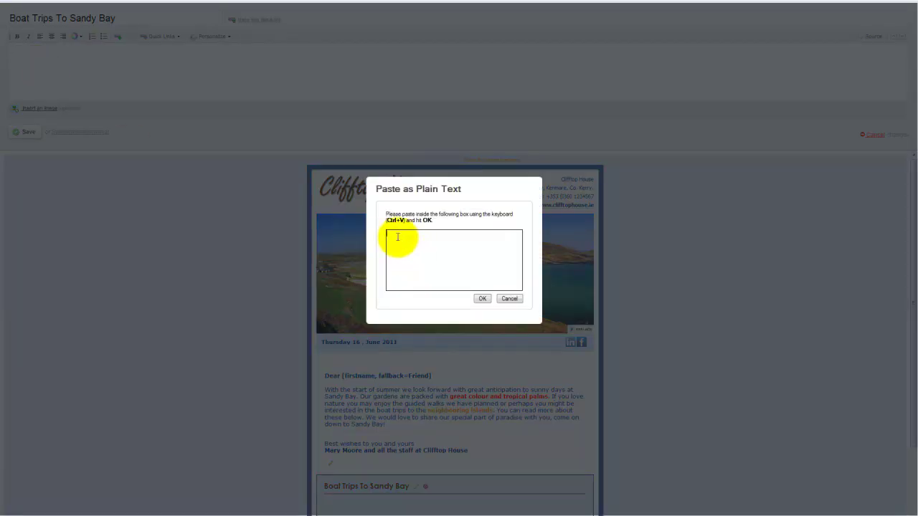
pyautogui.write('Take a boat trip with us to Sandy Island and enjoy the birdlife up close. Home to 5 types of gannet. This is a great hit with young and old alike. All our boats are operated by licensed operators and fully equiped with life jackets.')
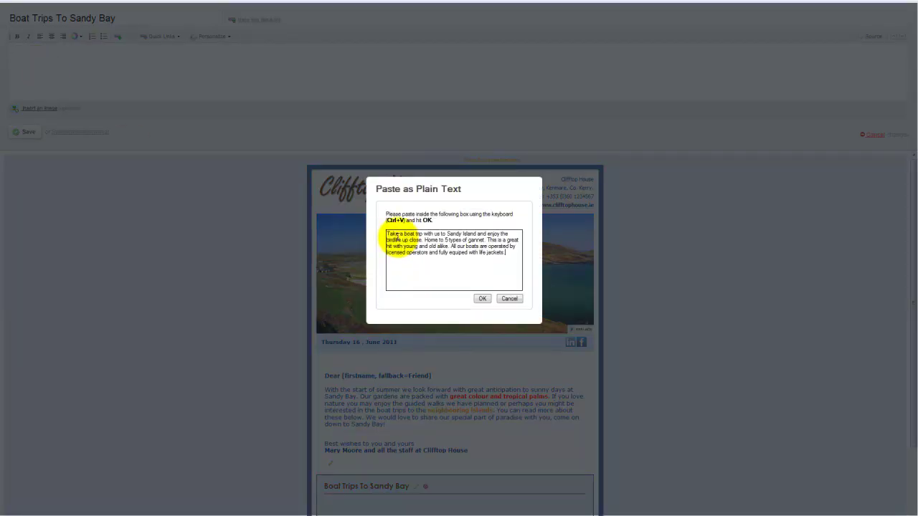
pyautogui.click(482, 300)
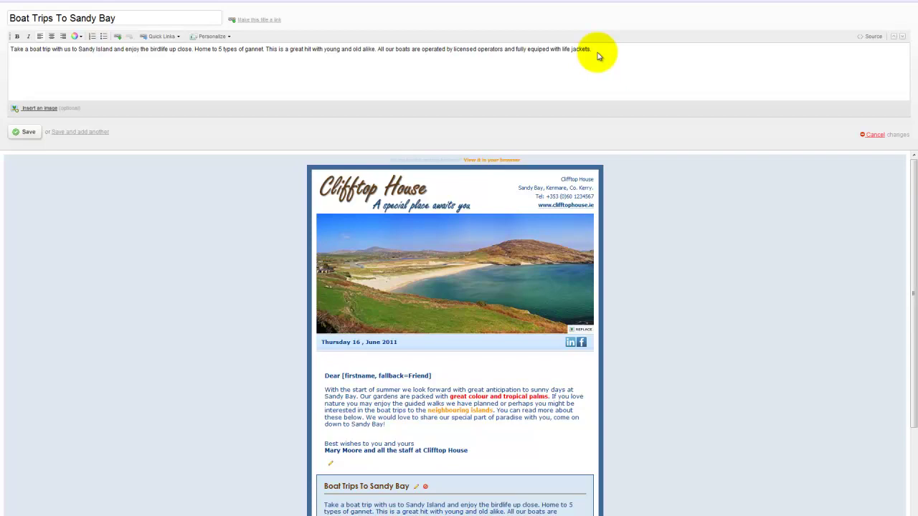
pyautogui.press('Return')
pyautogui.write('Read More')
pyautogui.hotkey('shift', 'Home')
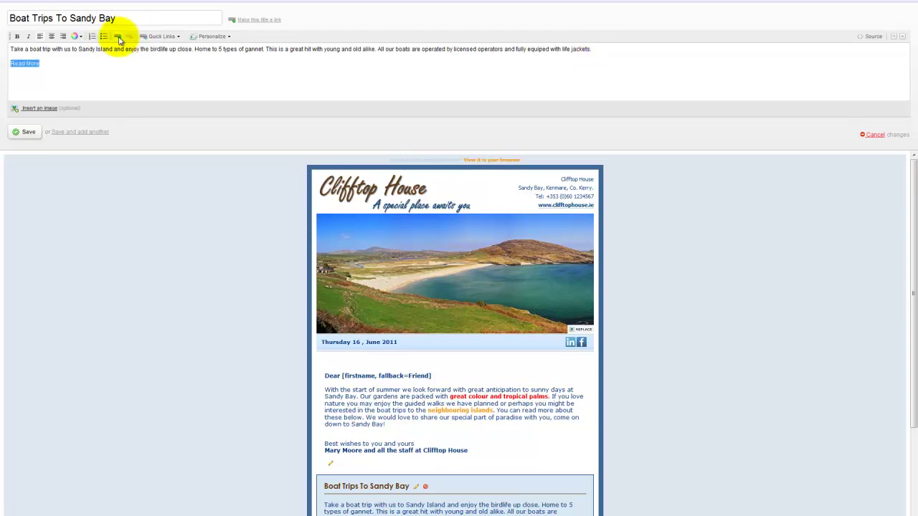
pyautogui.click(118, 36)
pyautogui.click(423, 249)
pyautogui.write('www.clifftophouse.com')
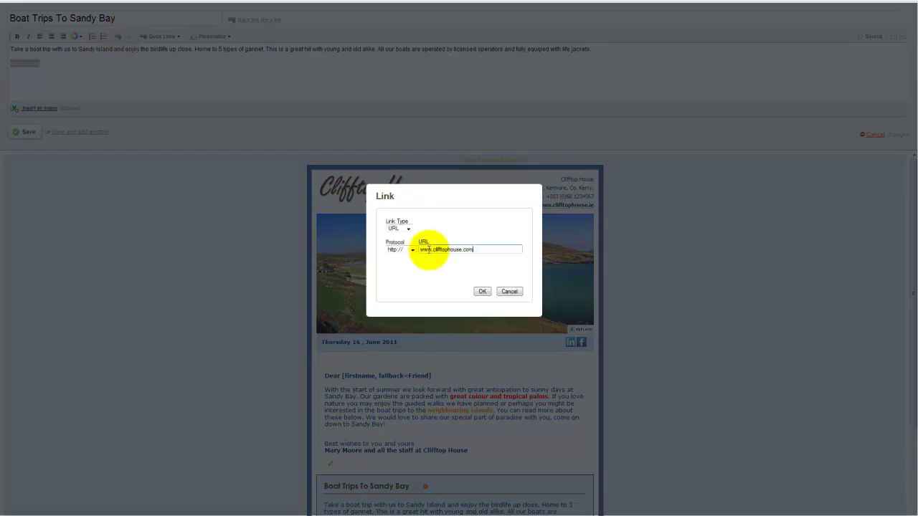
pyautogui.click(482, 291)
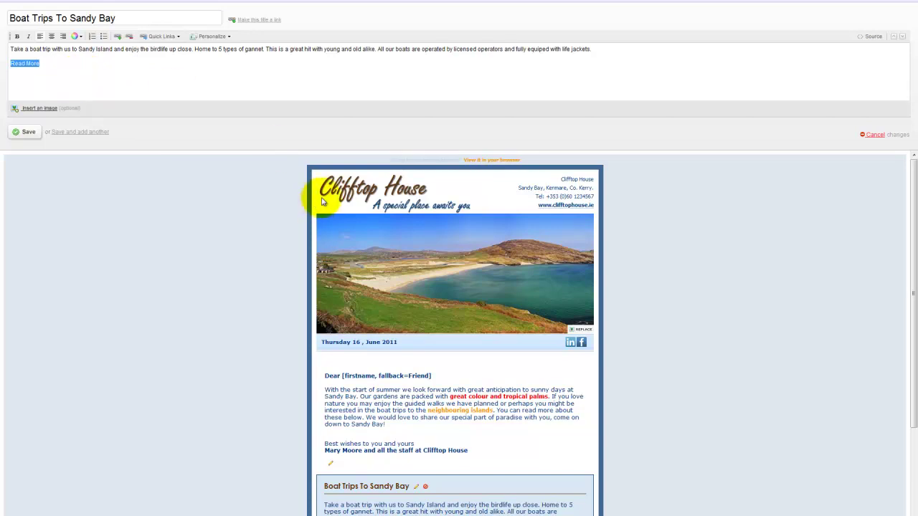
# Choose seascape.jpg as the image for the Boat Trips article
pyautogui.scroll(-1, 909, 359)
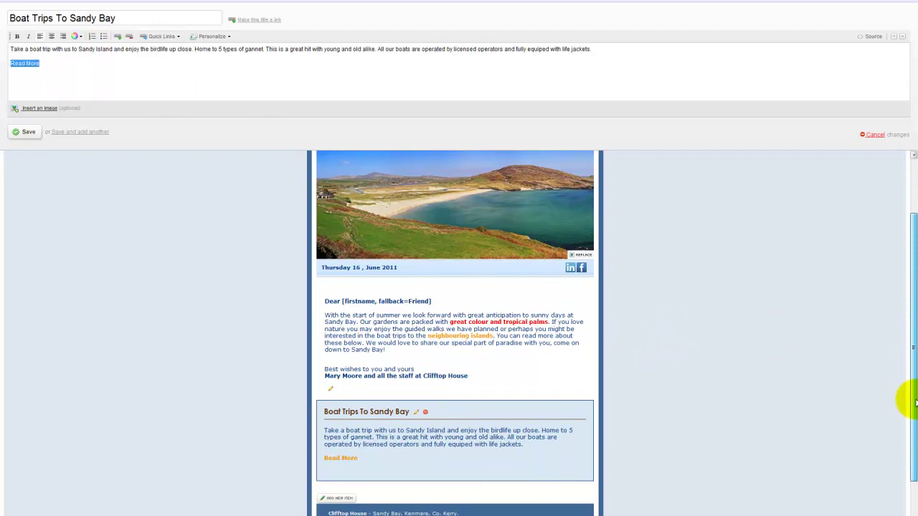
pyautogui.scroll(-1, 914, 403)
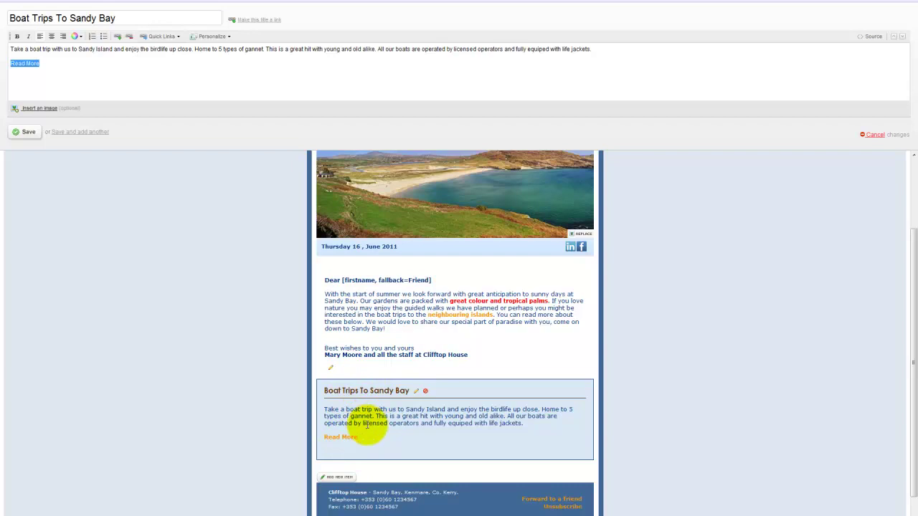
pyautogui.click(40, 108)
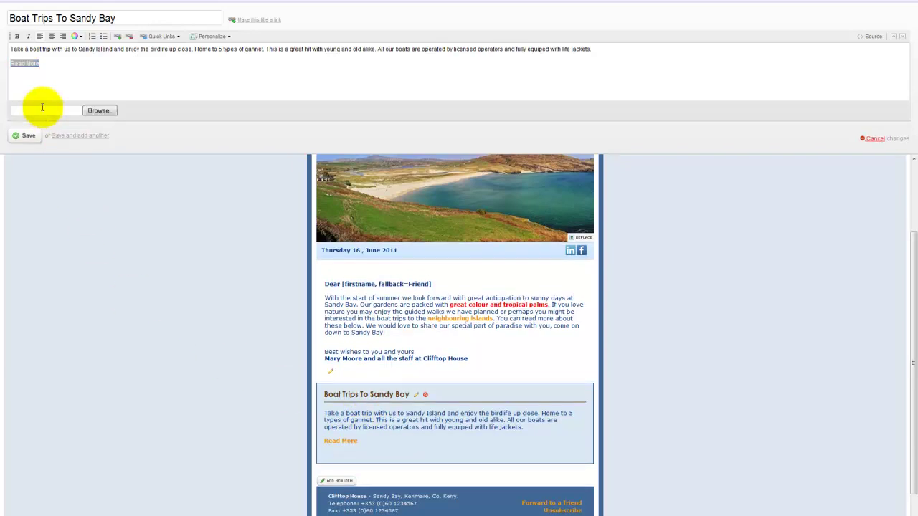
pyautogui.click(92, 112)
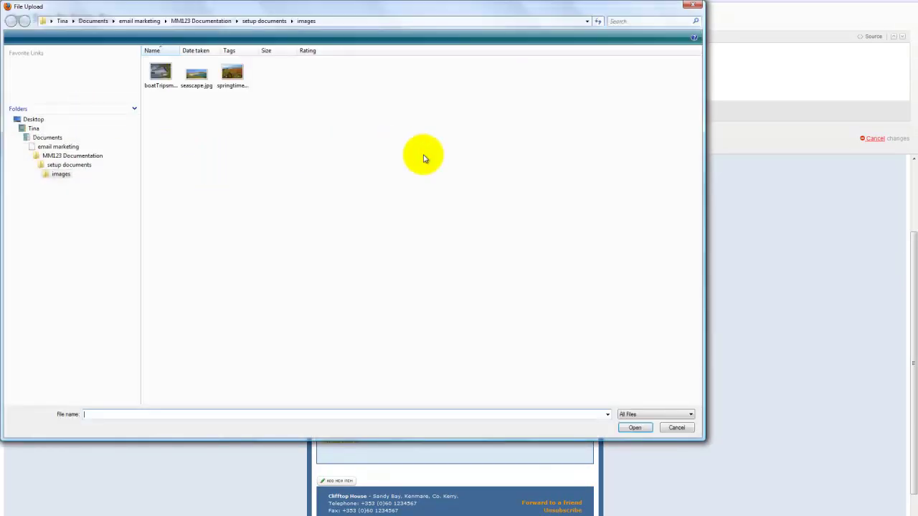
pyautogui.doubleClick(194, 74)
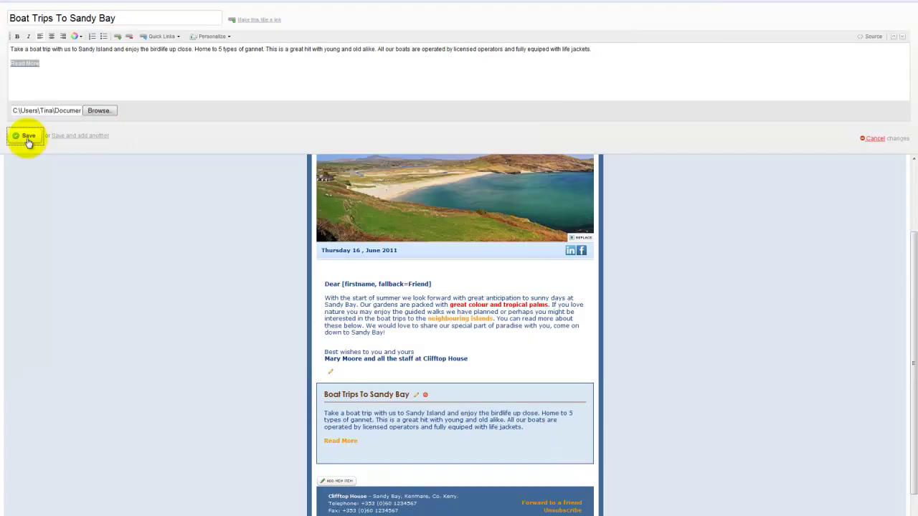
# Save the Boat Trips To Sandy Bay article with its seascape picture and Read More link
pyautogui.click(26, 141)
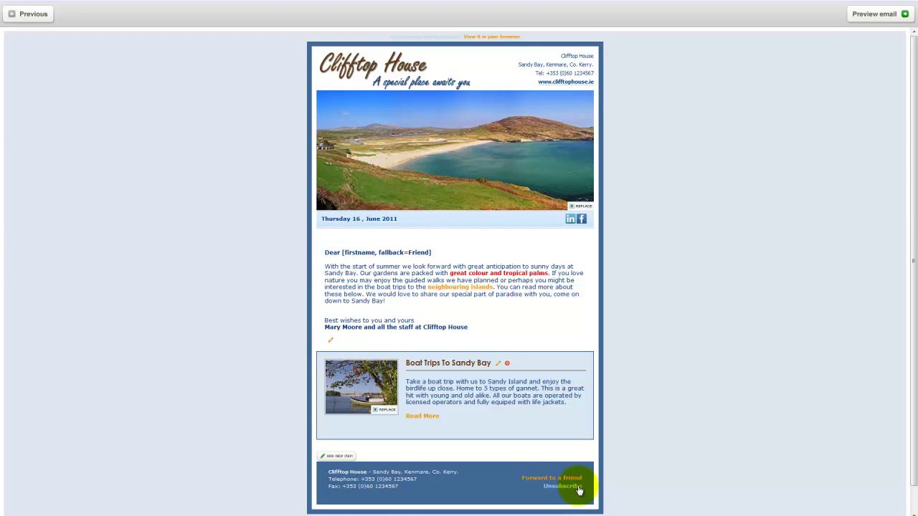
# Preview the whole June Newsletter email, then proceed to defining recipients
pyautogui.click(874, 14)
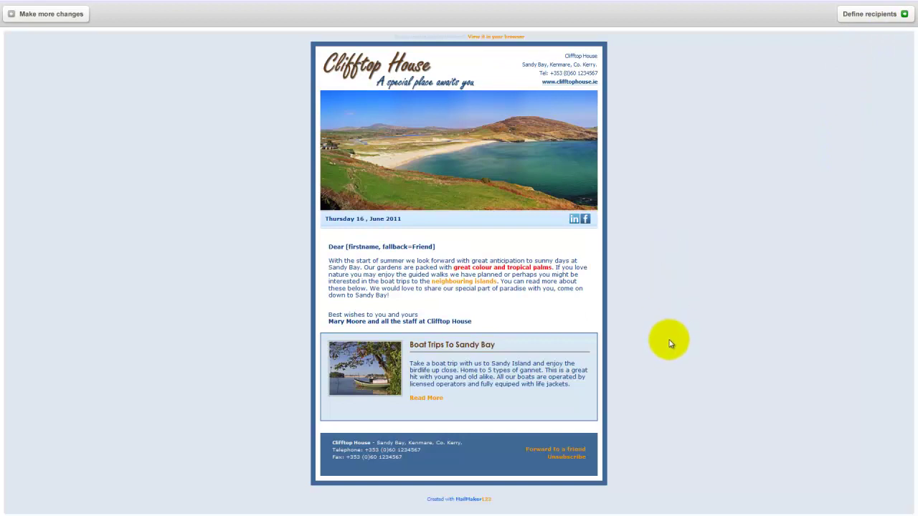
pyautogui.click(862, 16)
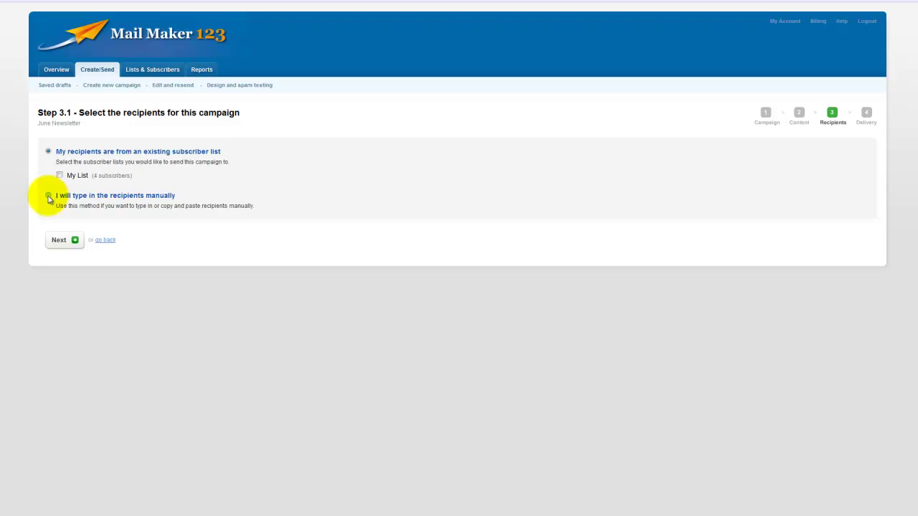
# Try manual recipient entry, then go back and choose the existing My List (4 subscribers)
pyautogui.click(48, 195)
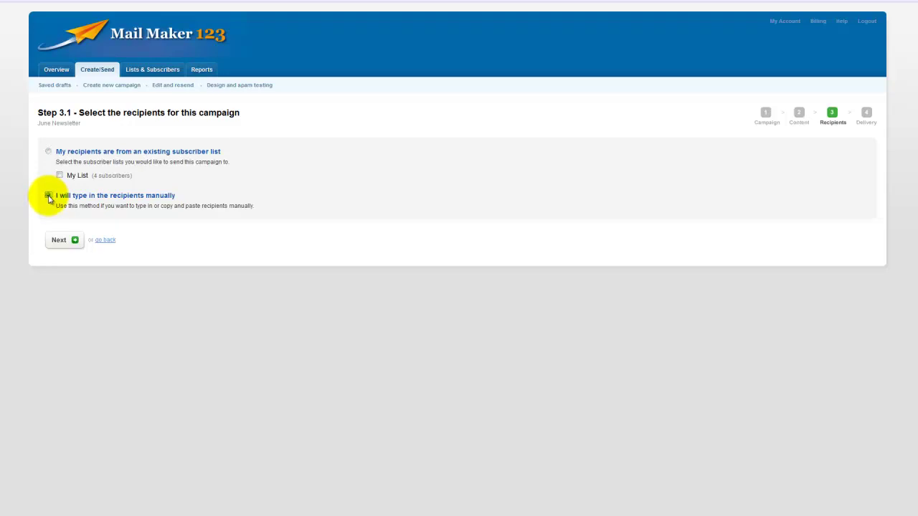
pyautogui.click(61, 241)
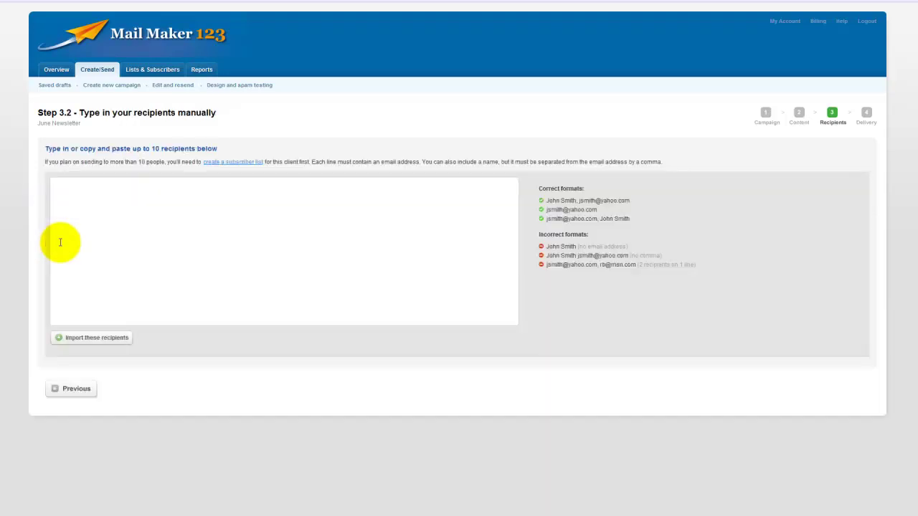
pyautogui.click(83, 198)
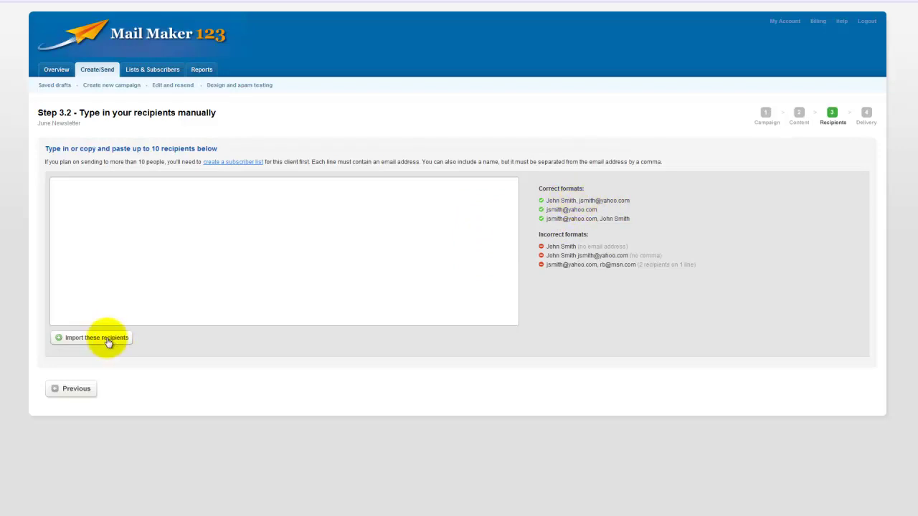
pyautogui.click(74, 390)
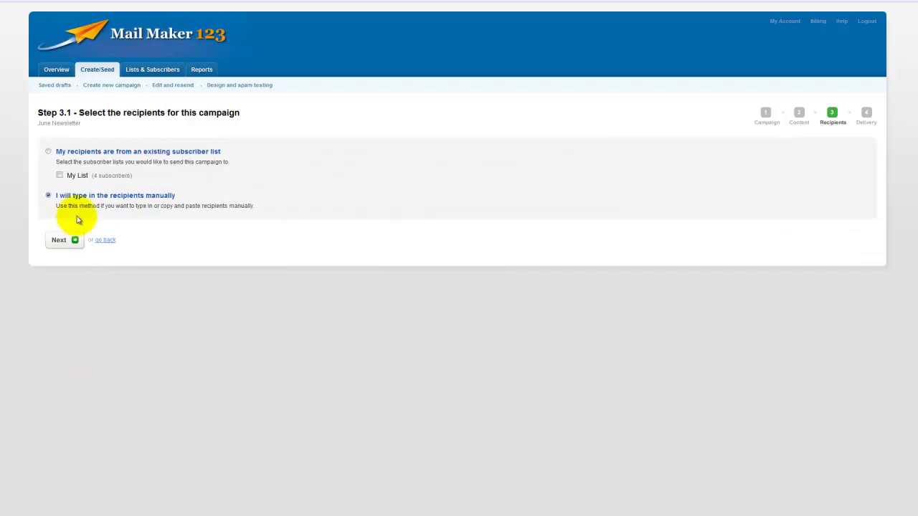
pyautogui.click(60, 176)
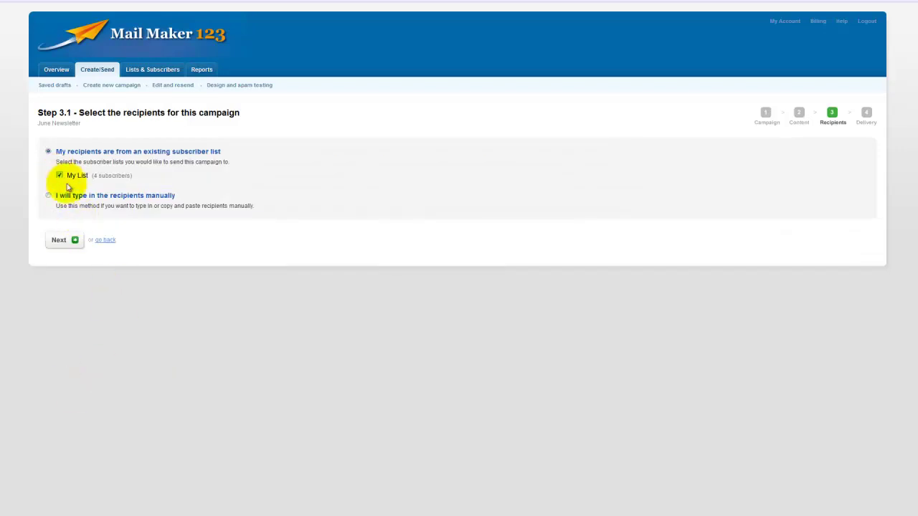
# Continue from recipients to the June Newsletter campaign snapshot showing 4 recipients
pyautogui.click(60, 241)
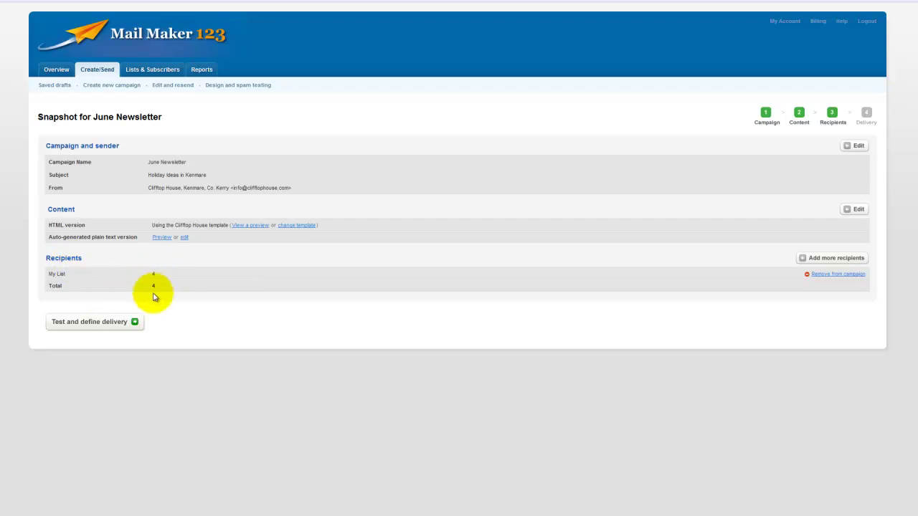
# Send a test email of the June Newsletter to the first recent test address
pyautogui.click(99, 325)
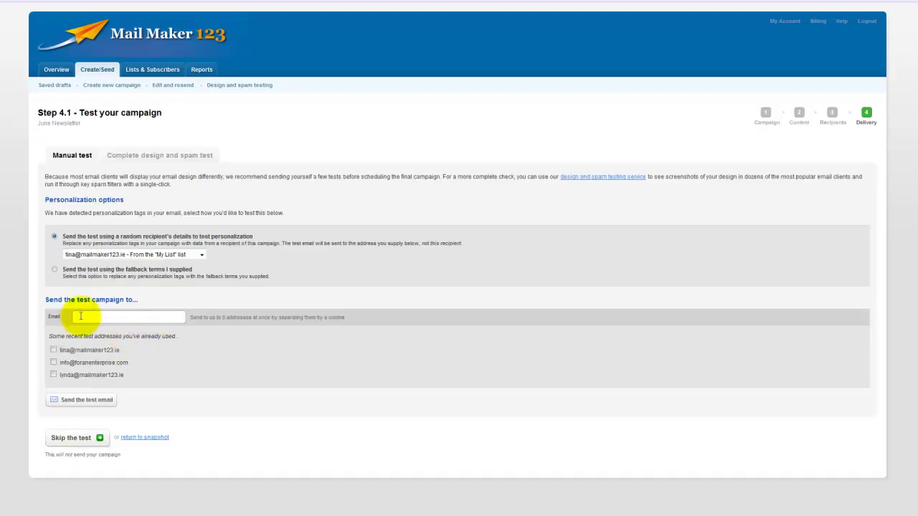
pyautogui.click(81, 317)
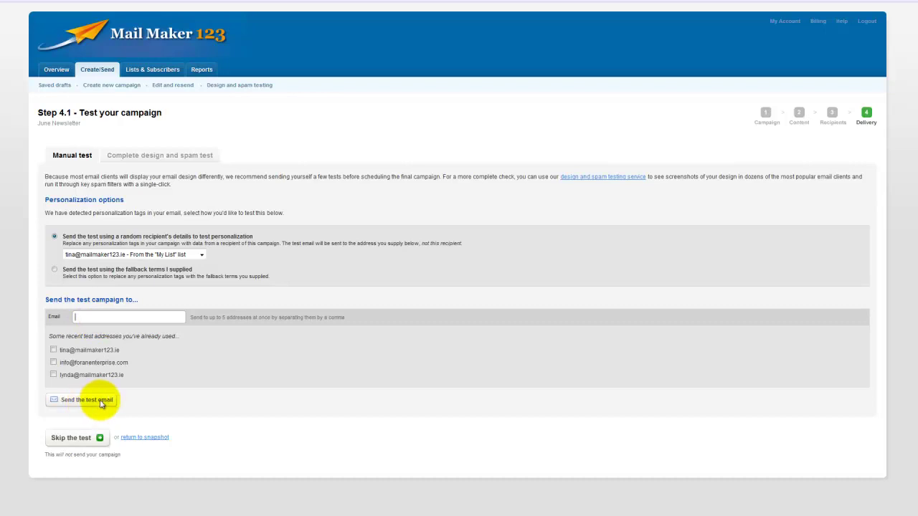
pyautogui.click(53, 350)
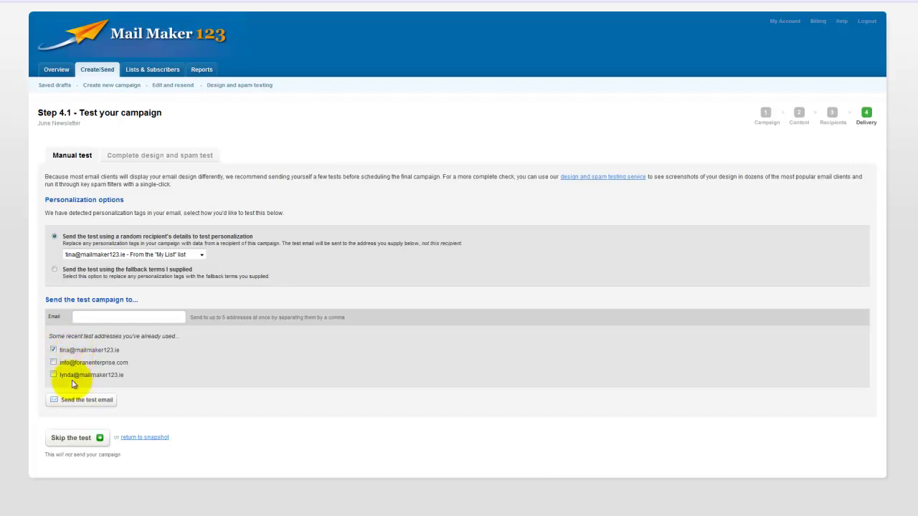
pyautogui.click(76, 402)
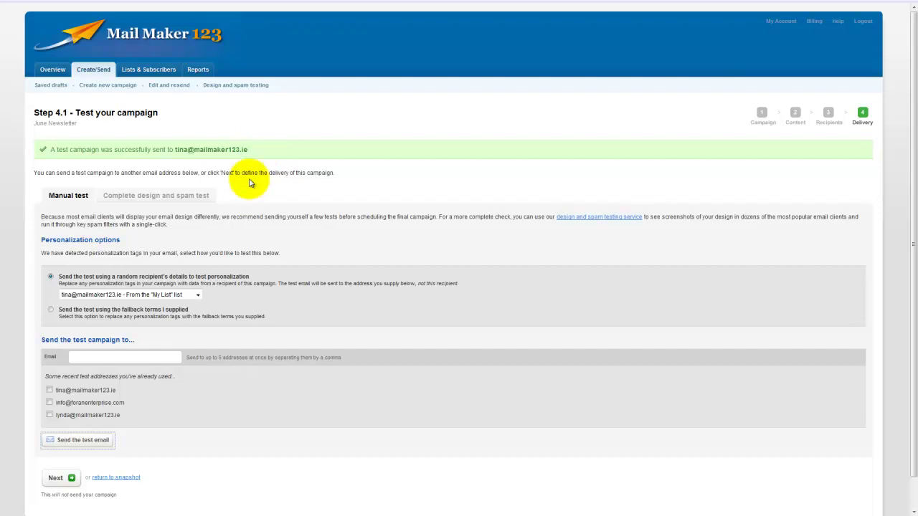
# Continue from the test page to Step 4.2, scheduling campaign delivery
pyautogui.click(60, 481)
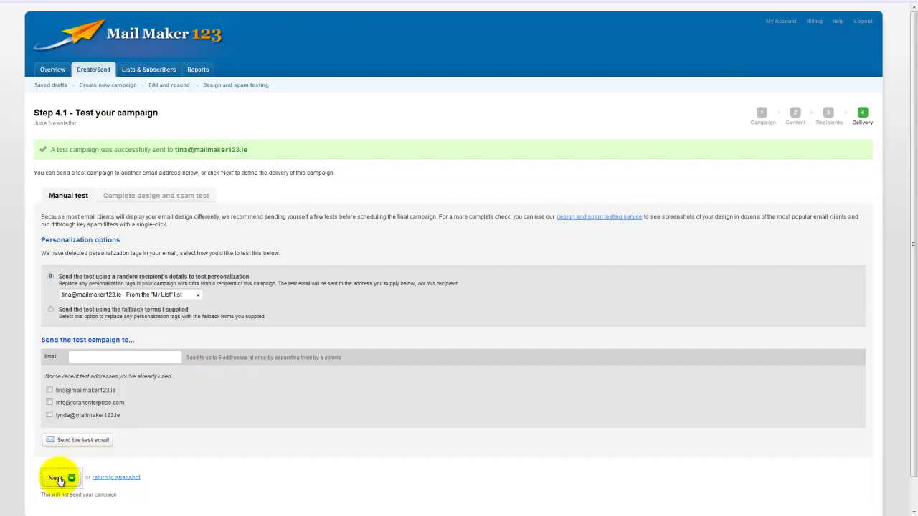